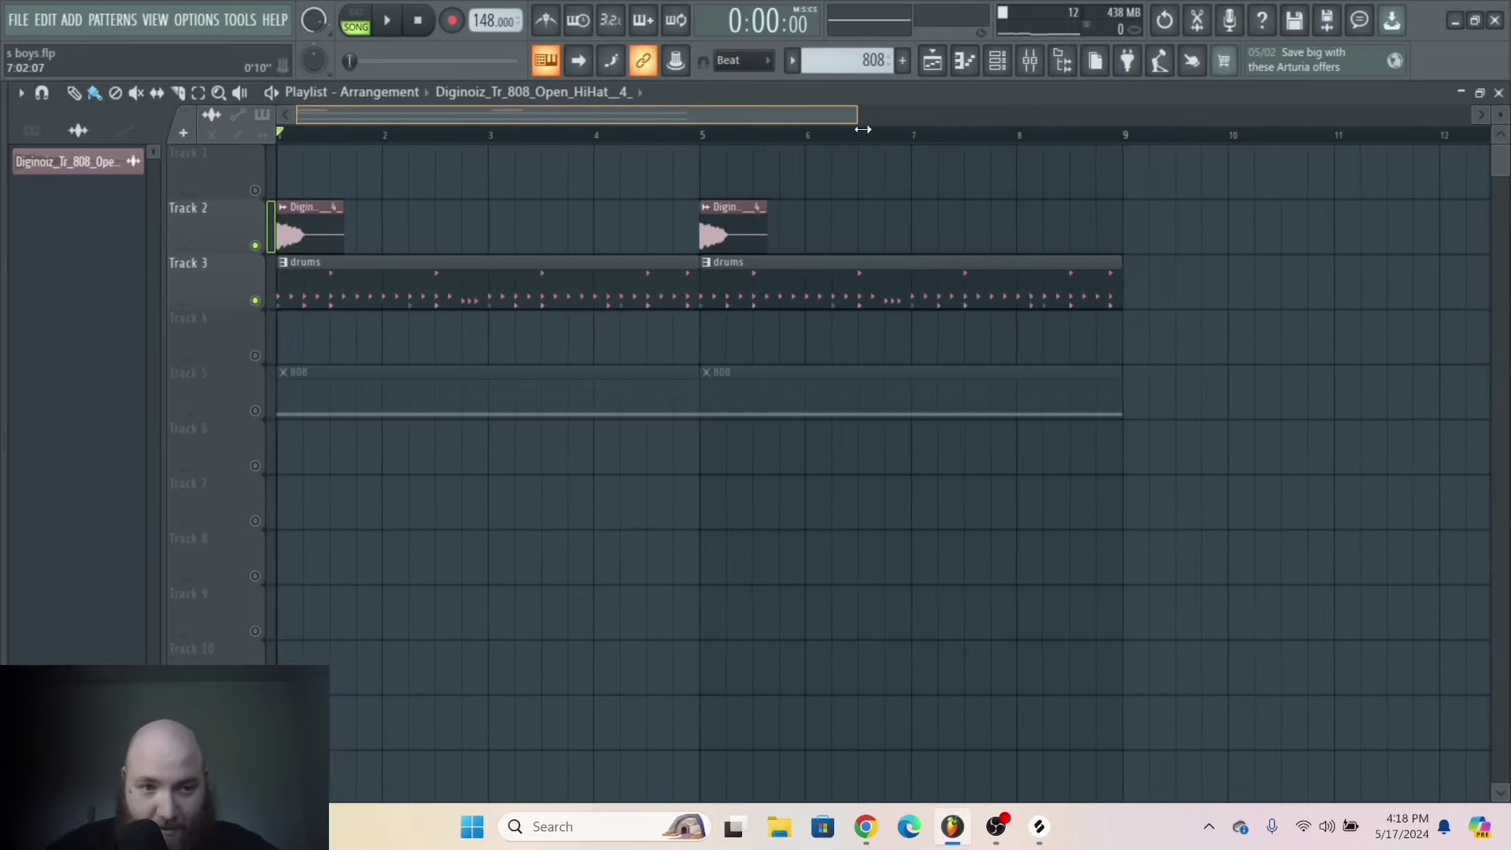
Play the arrangement and open the Ekit Kick_OF sampler from the channel rack.
left_click_drag(863, 130, 874, 129)
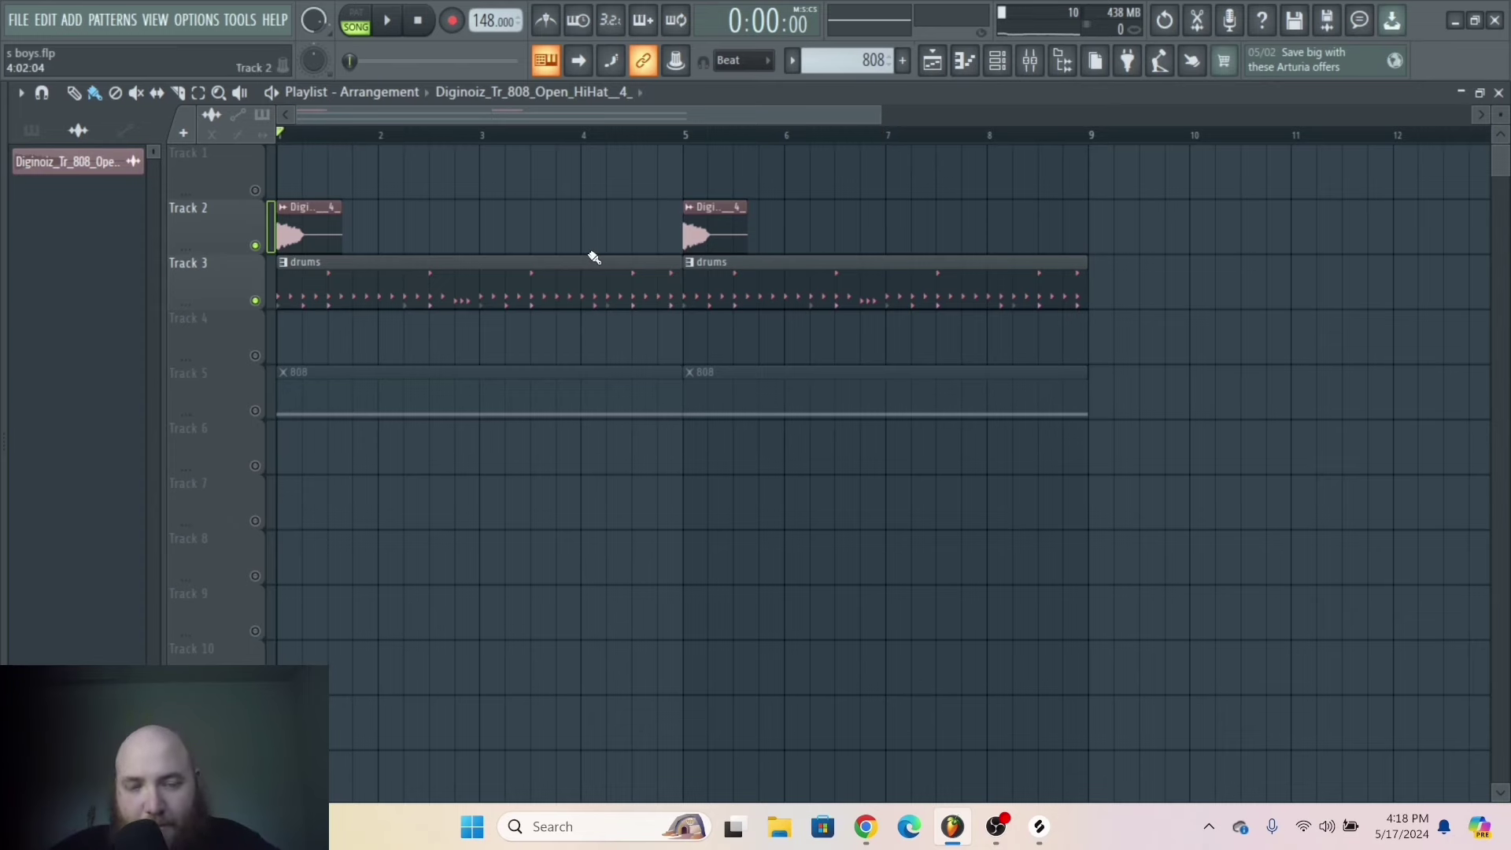
key("space")
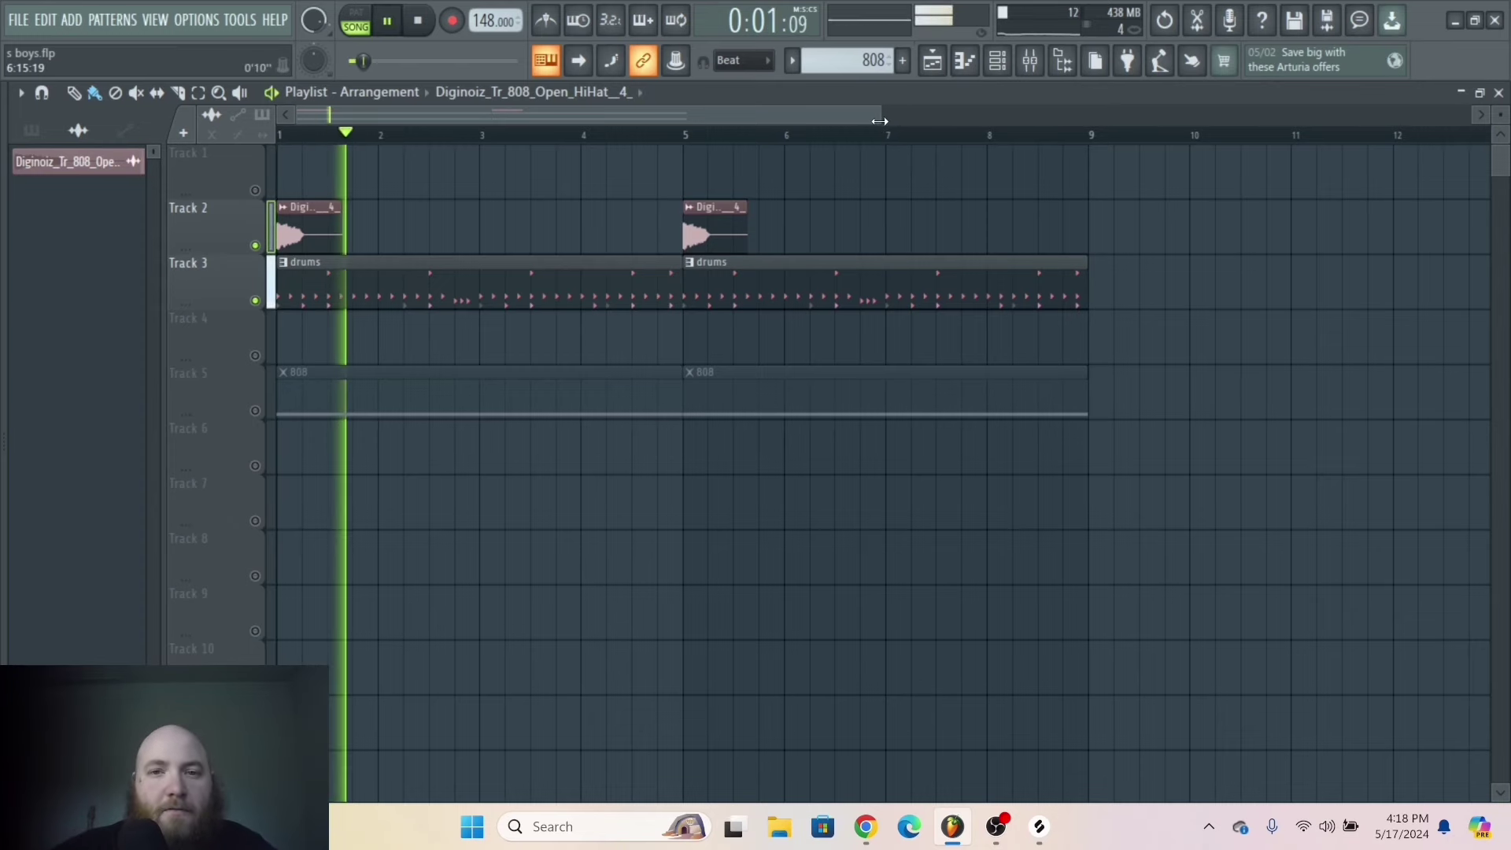
scroll(876, 135, "down", 1)
key("F6")
left_click(432, 293)
key("space")
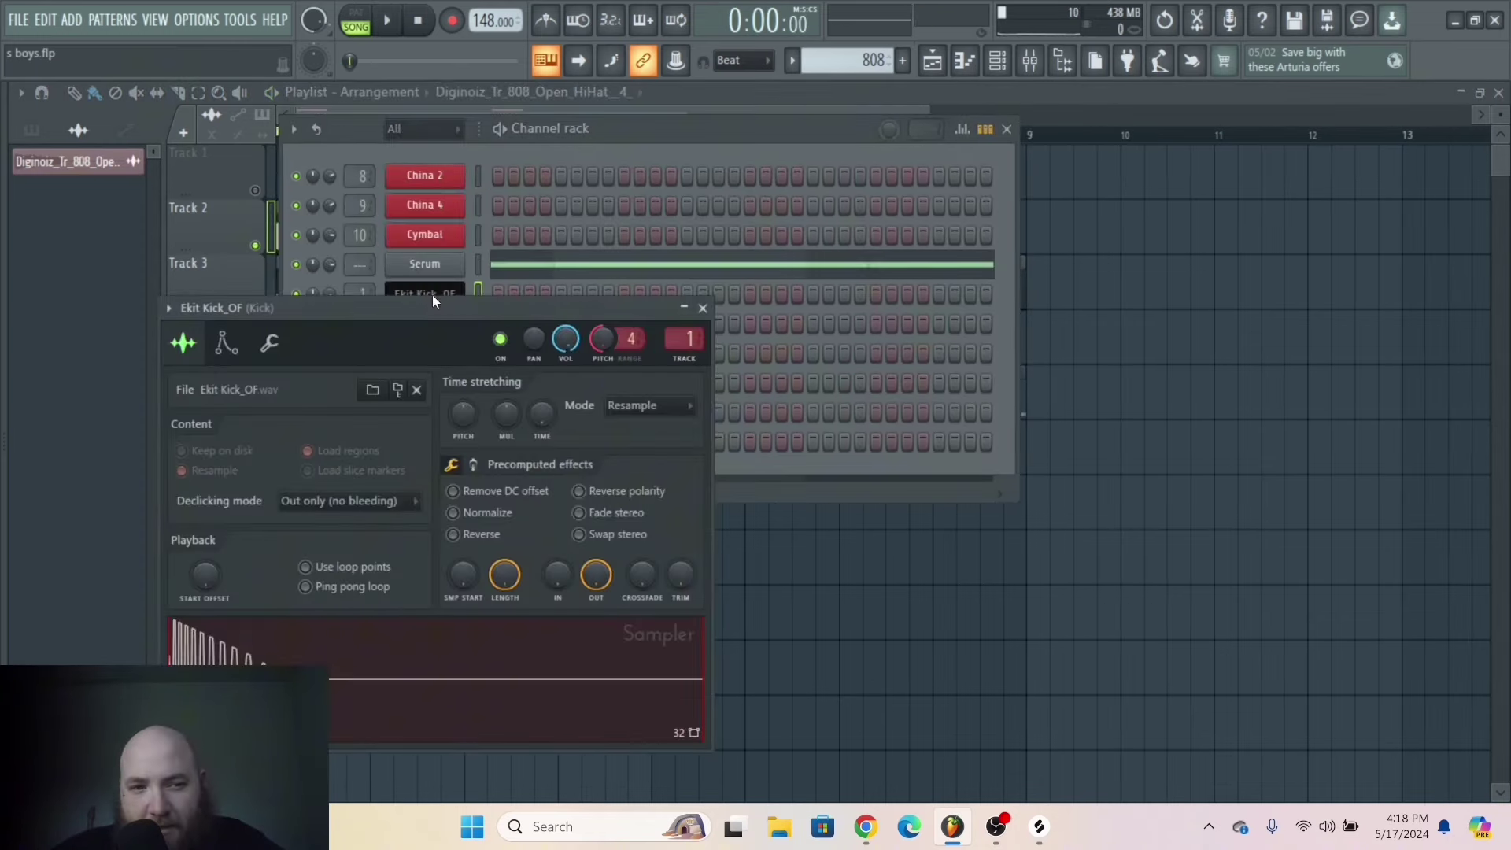
left_click_drag(443, 313, 573, 226)
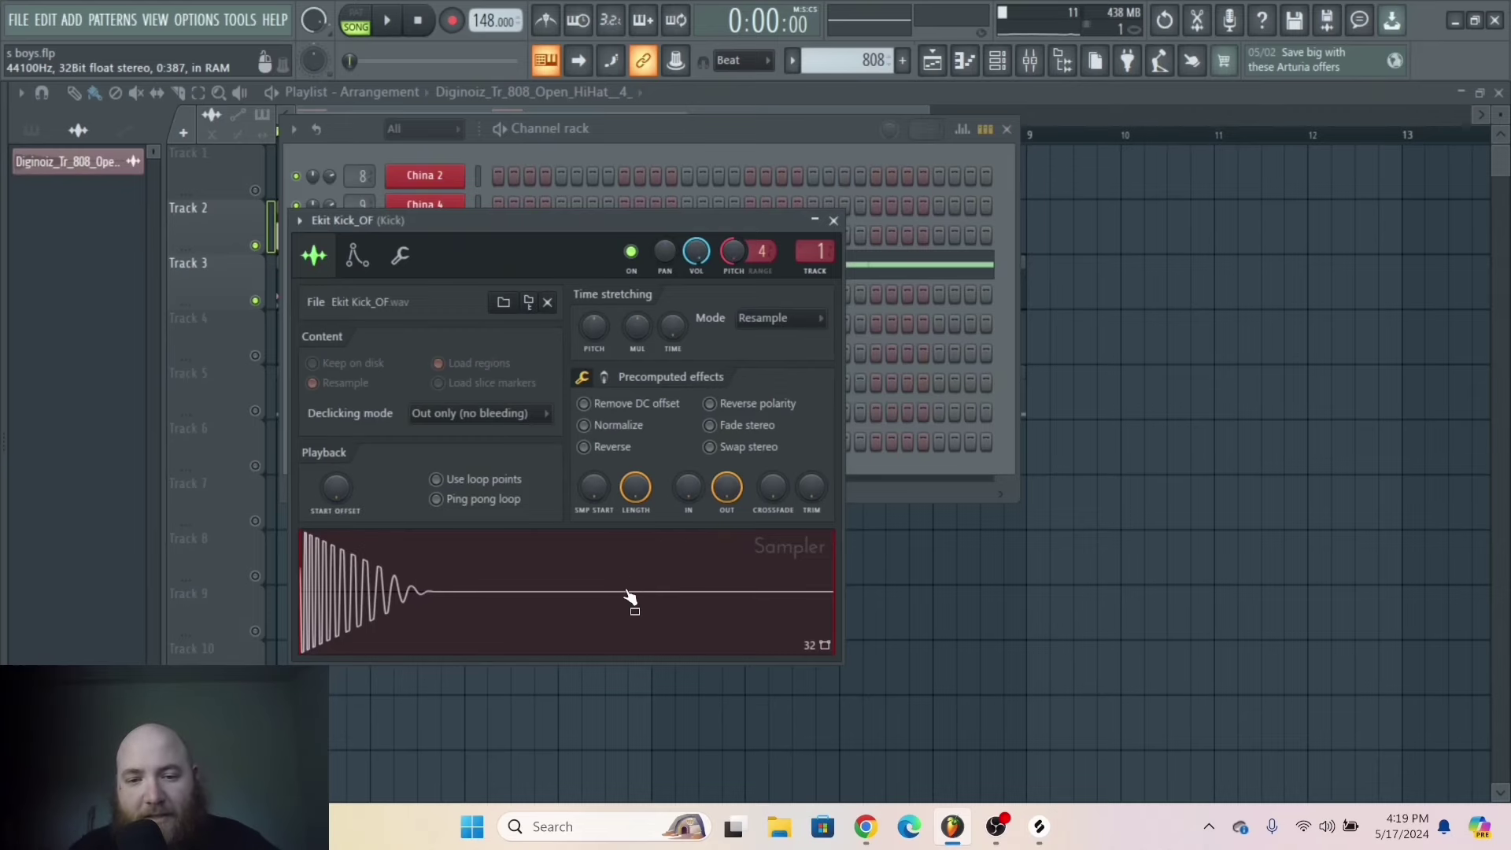
Preview the snare and closed hi-hat sounds and select the 808 OH_OF open hi-hat channel.
left_click(643, 126)
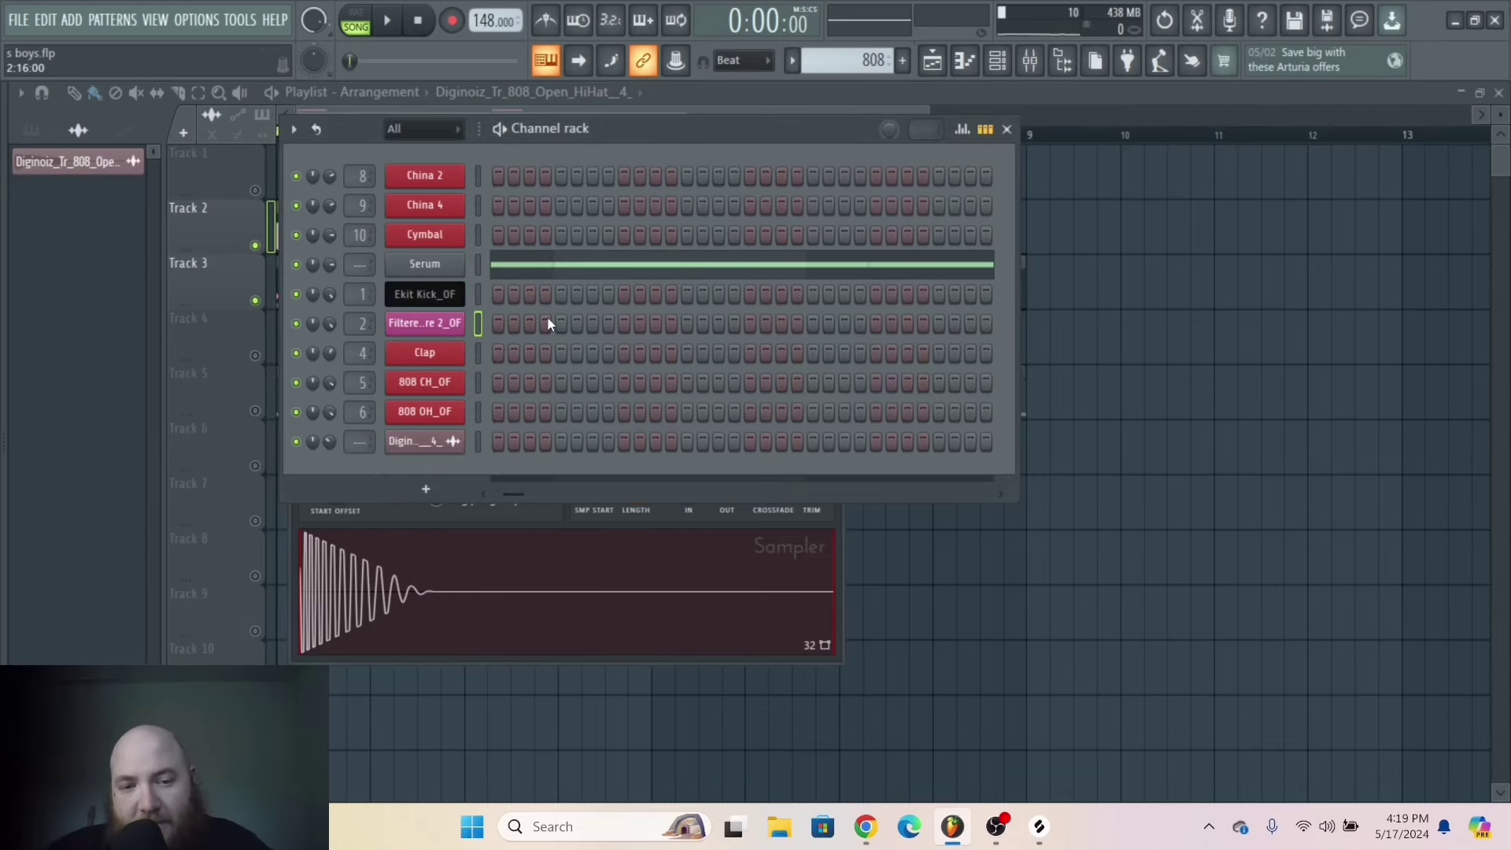
key("z")
key("F9")
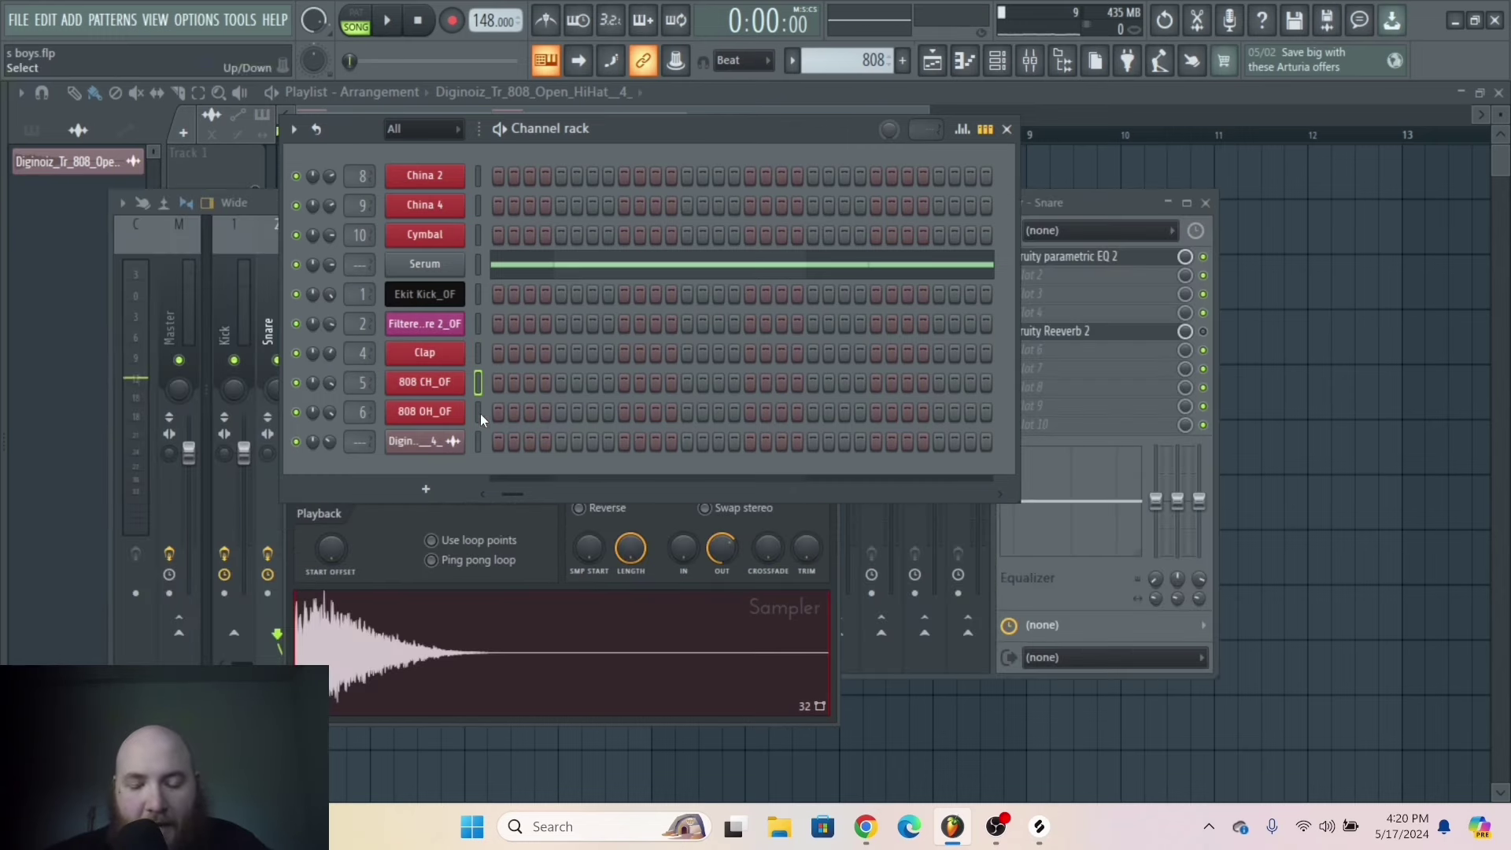
key("z")
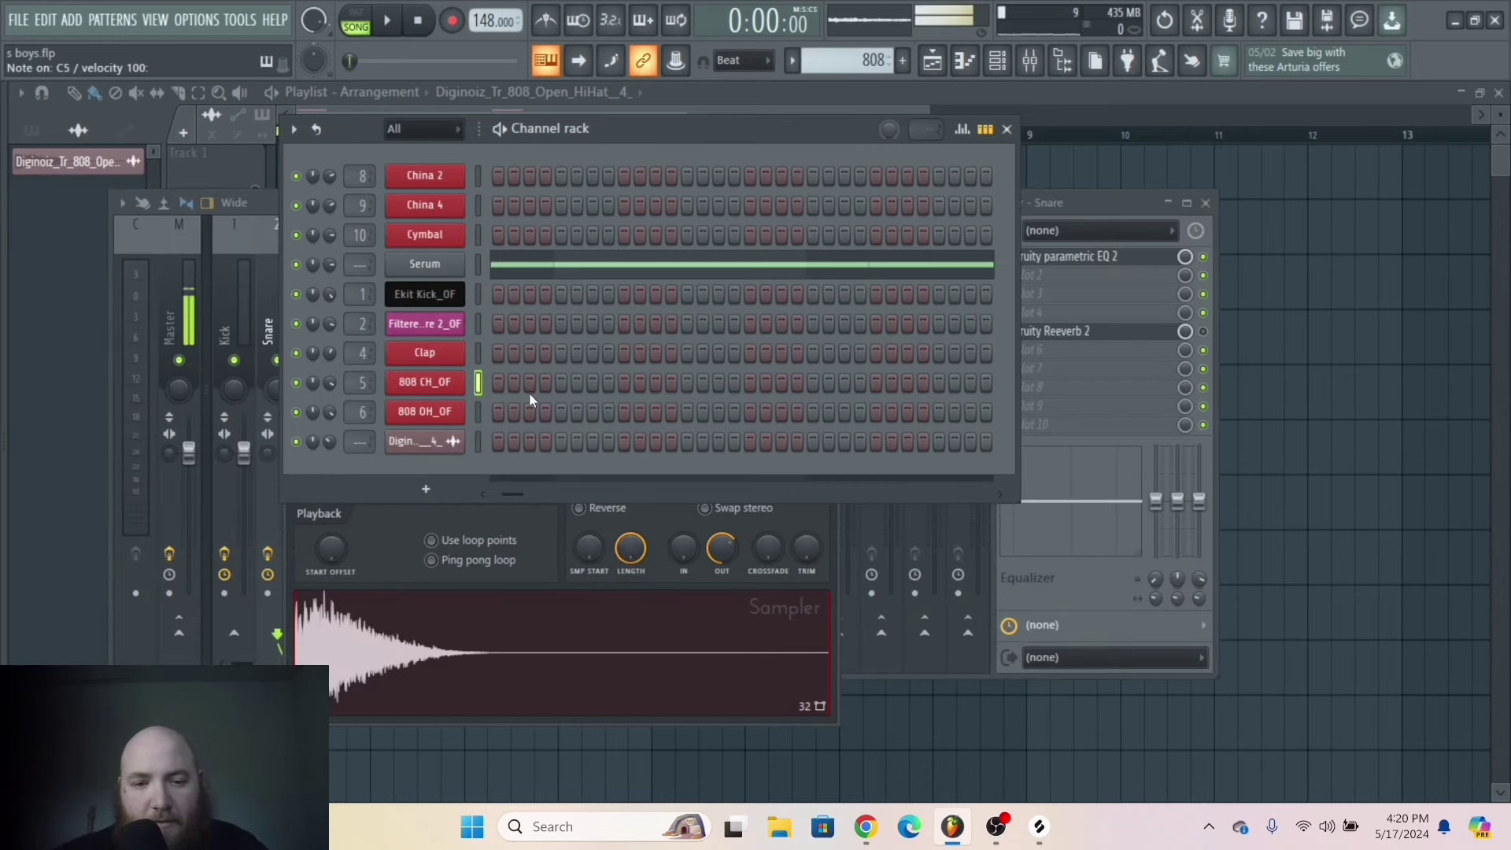
key("z")
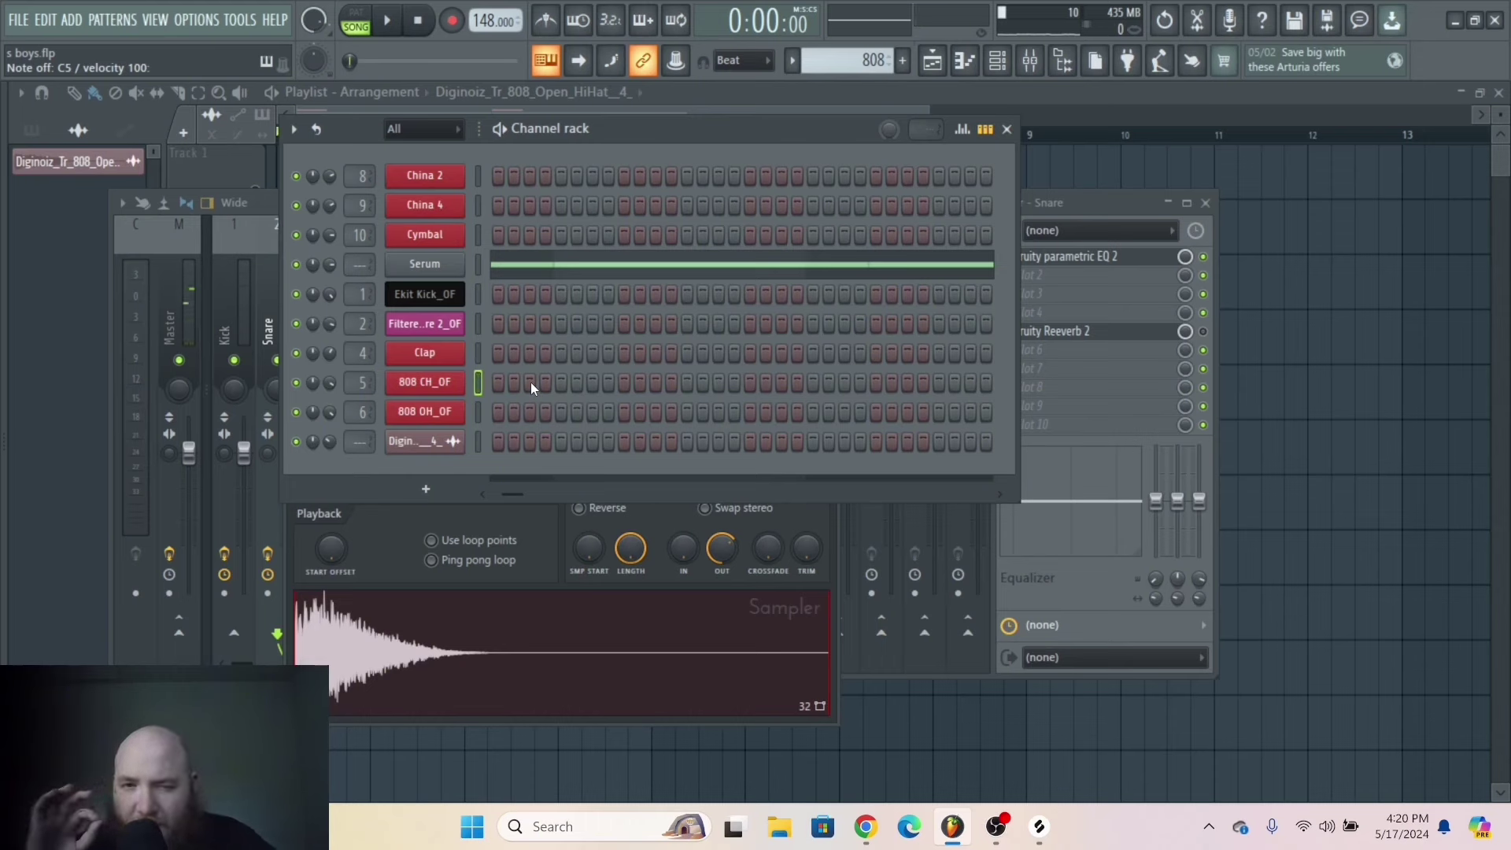
left_click(477, 411)
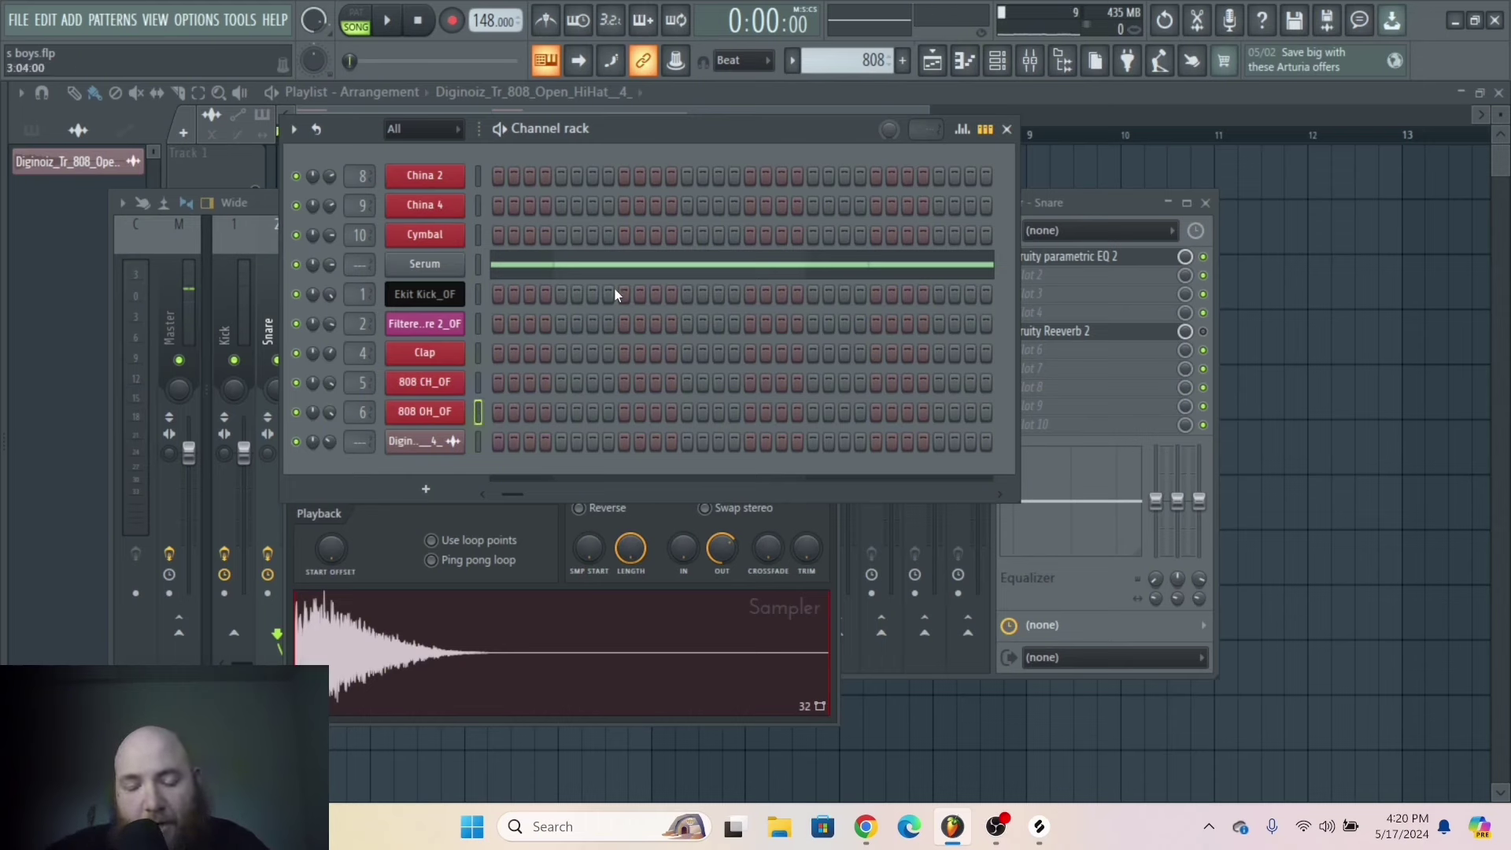
left_click(639, 118)
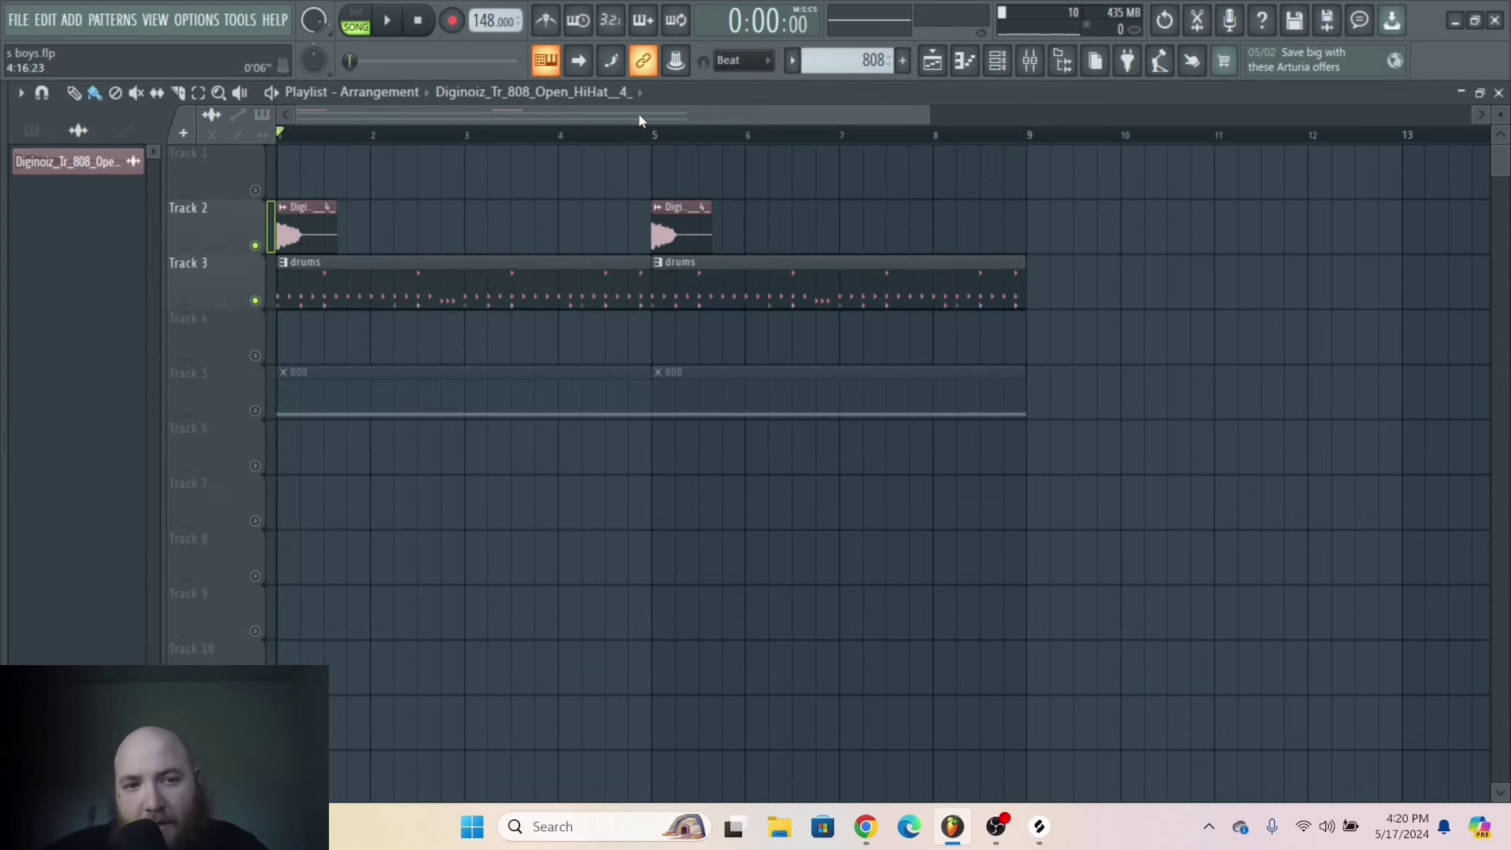
Solo Track 2's hi-hat clips, then unmute the Track 3 drums and play them together.
right_click(255, 245)
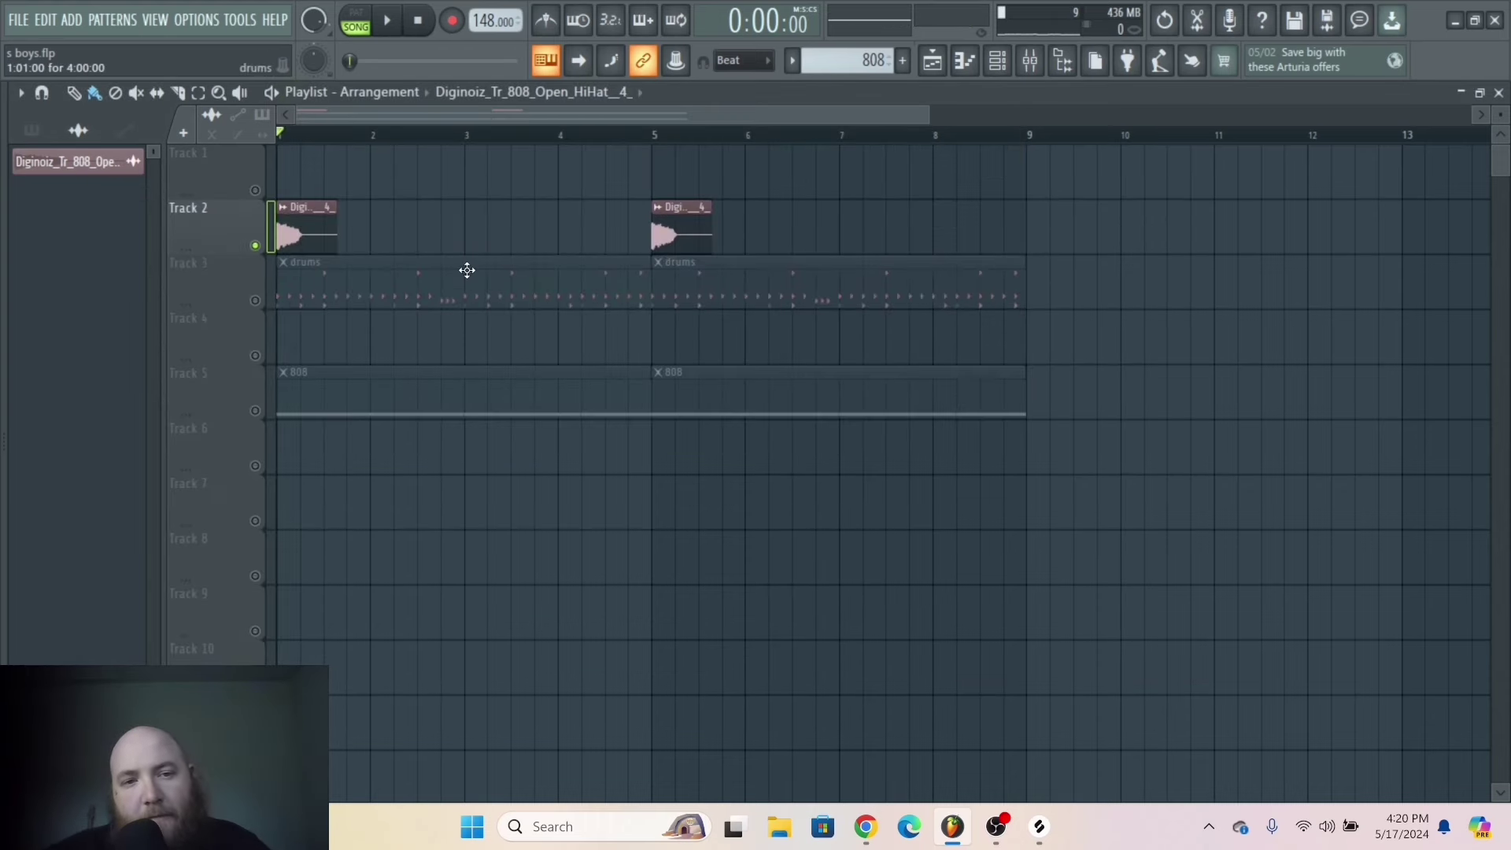
key("space")
key("space")
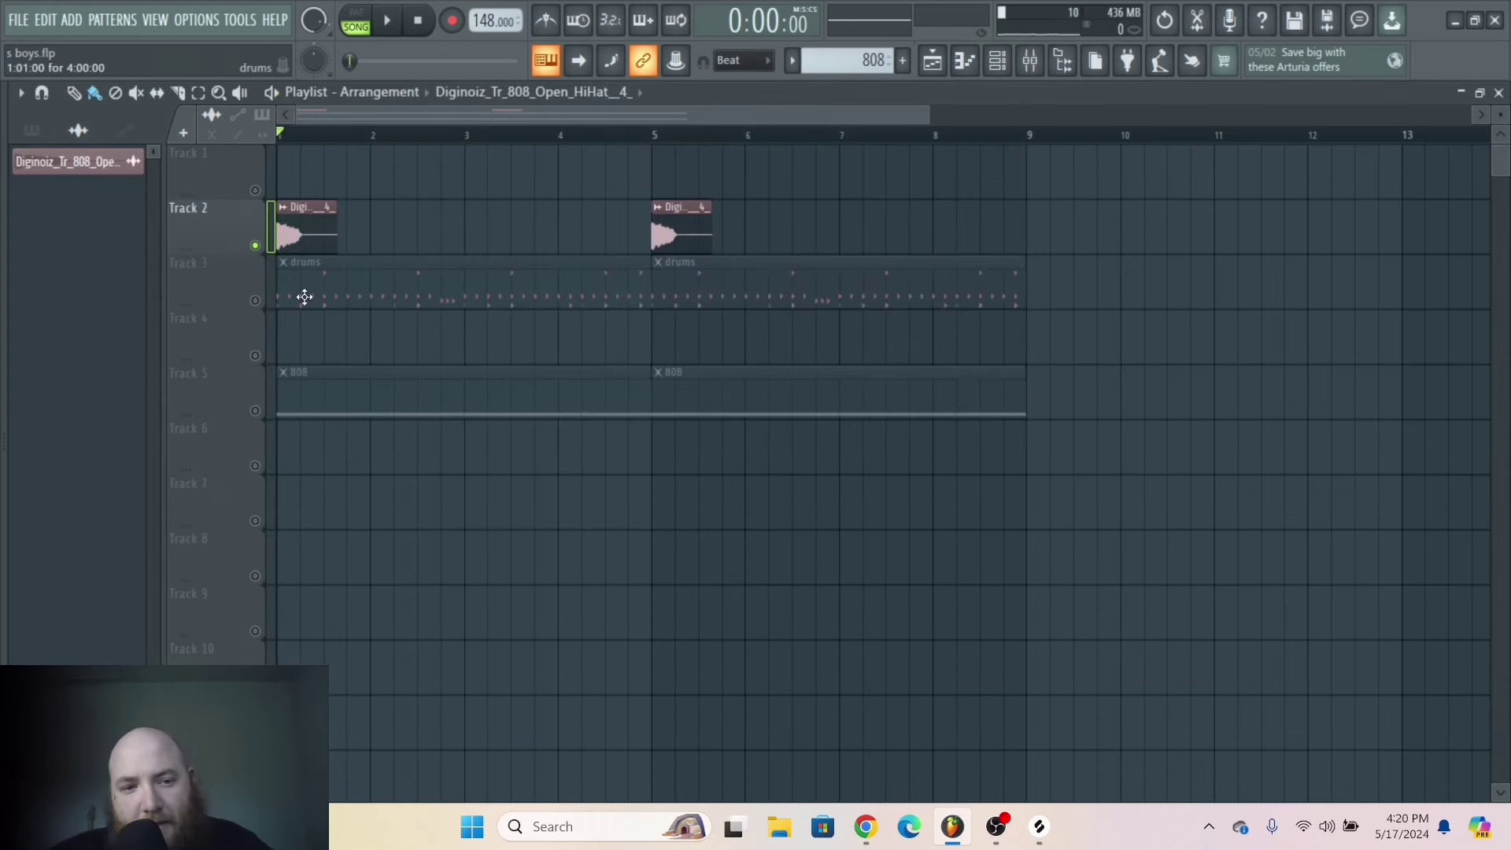
left_click(255, 300)
key("space")
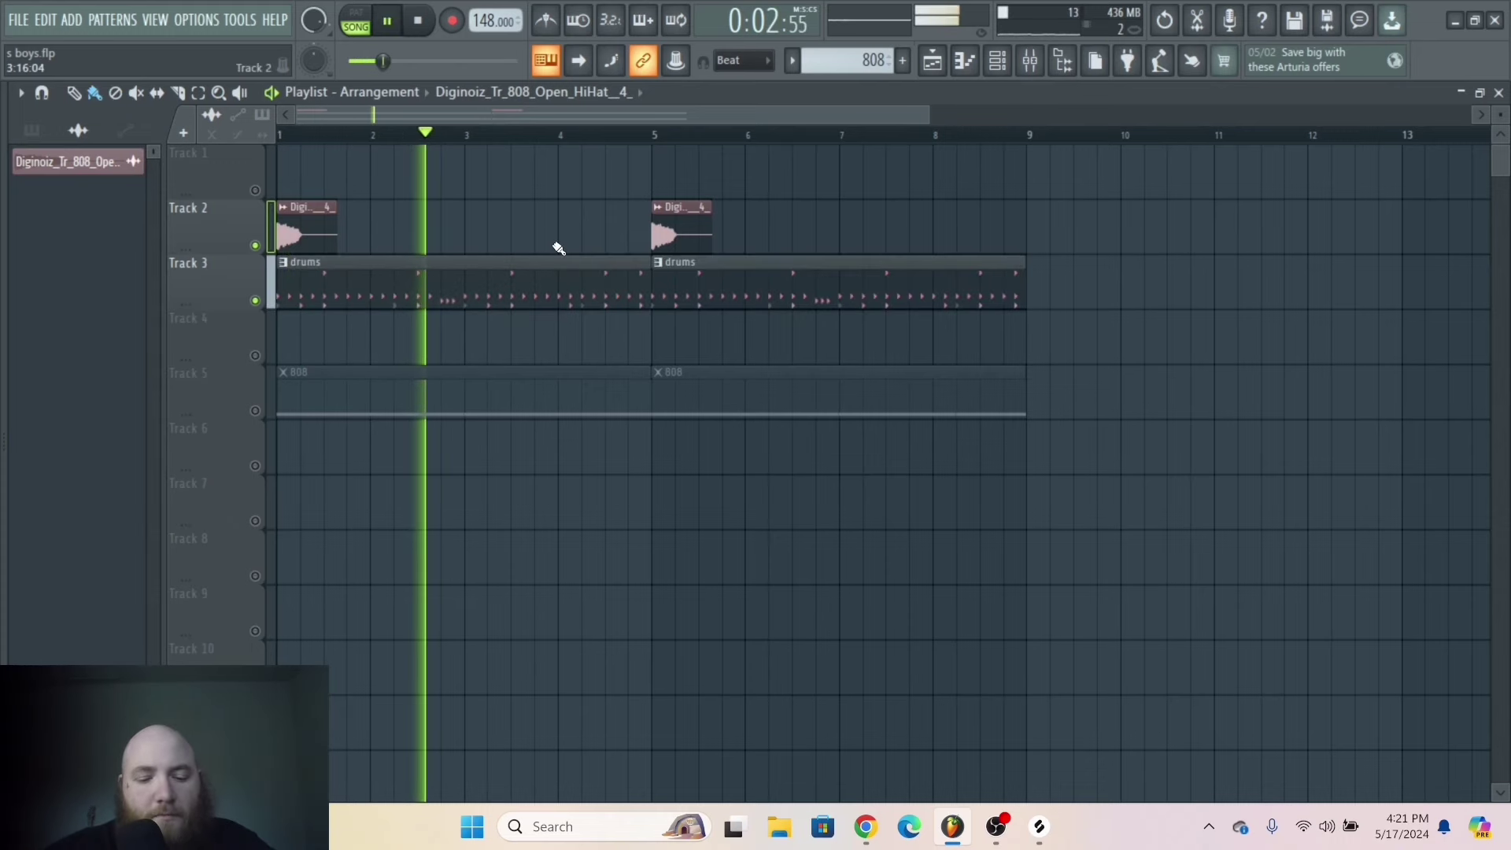
key("space")
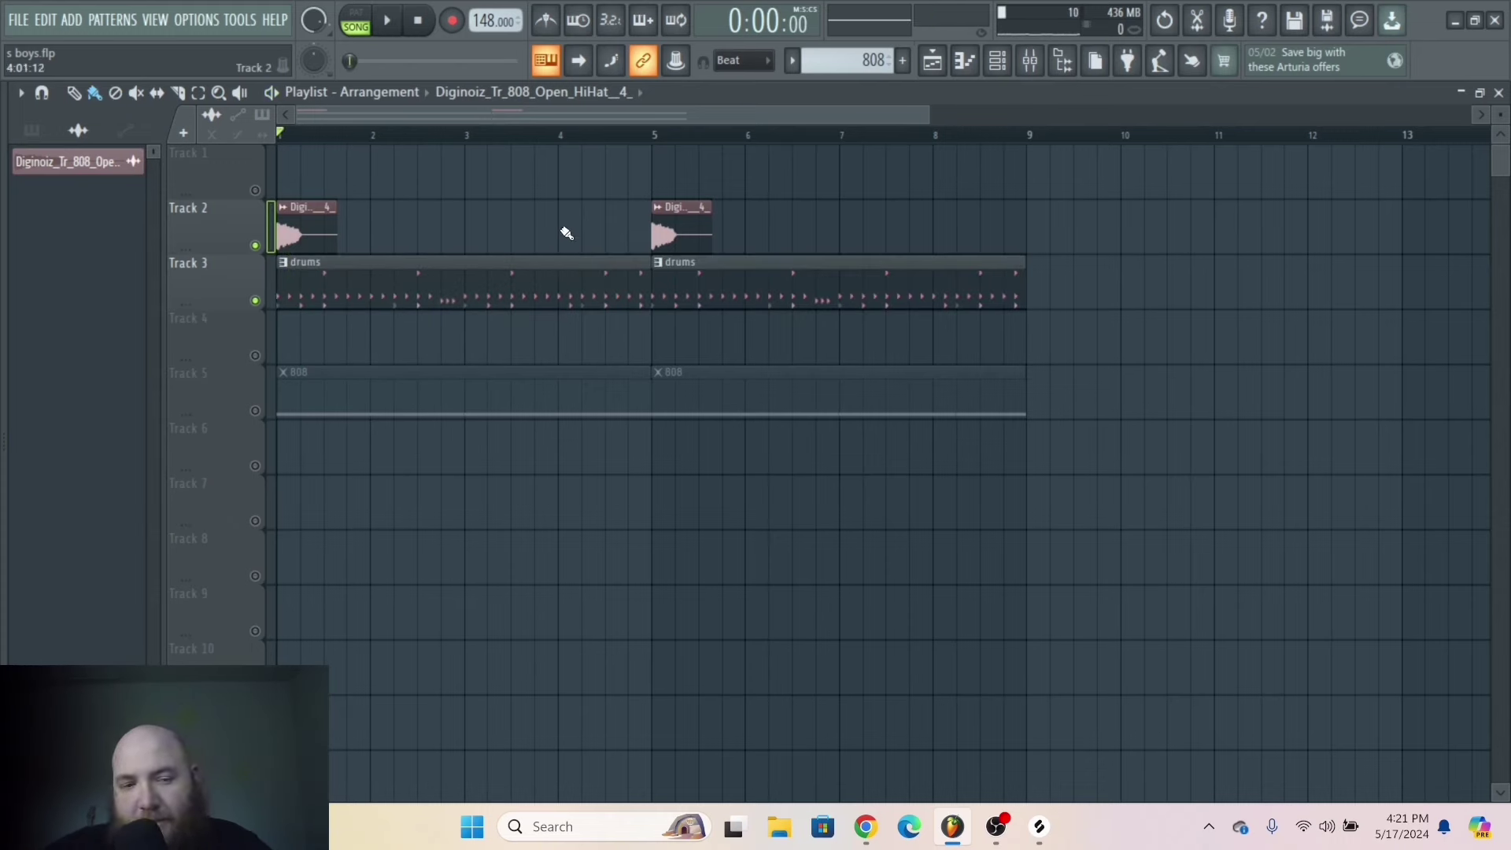
Unmute the Track 5 808 clips and play the beat with them.
left_click(256, 411)
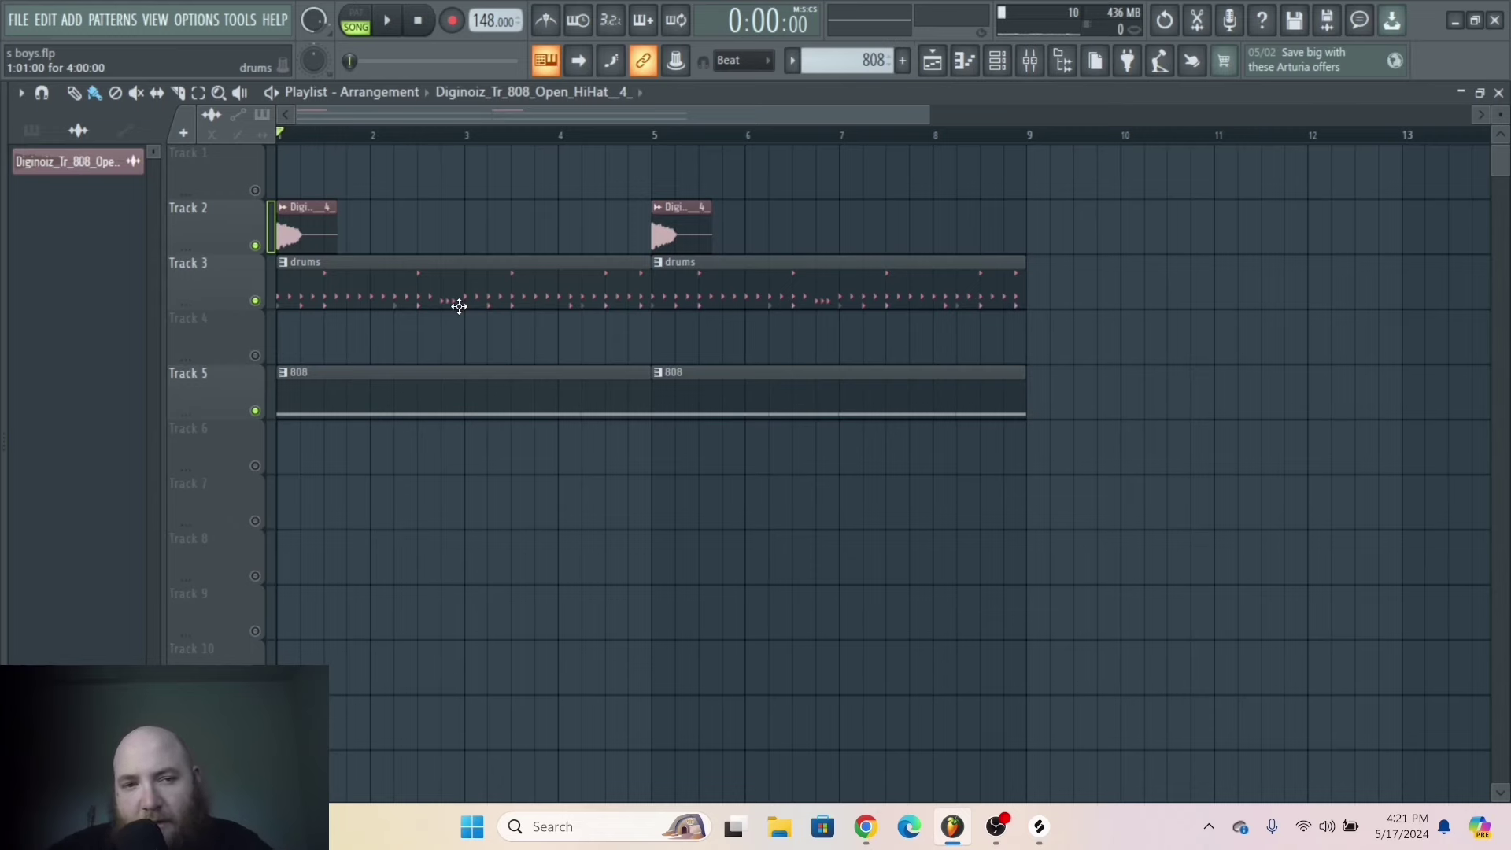
key("space")
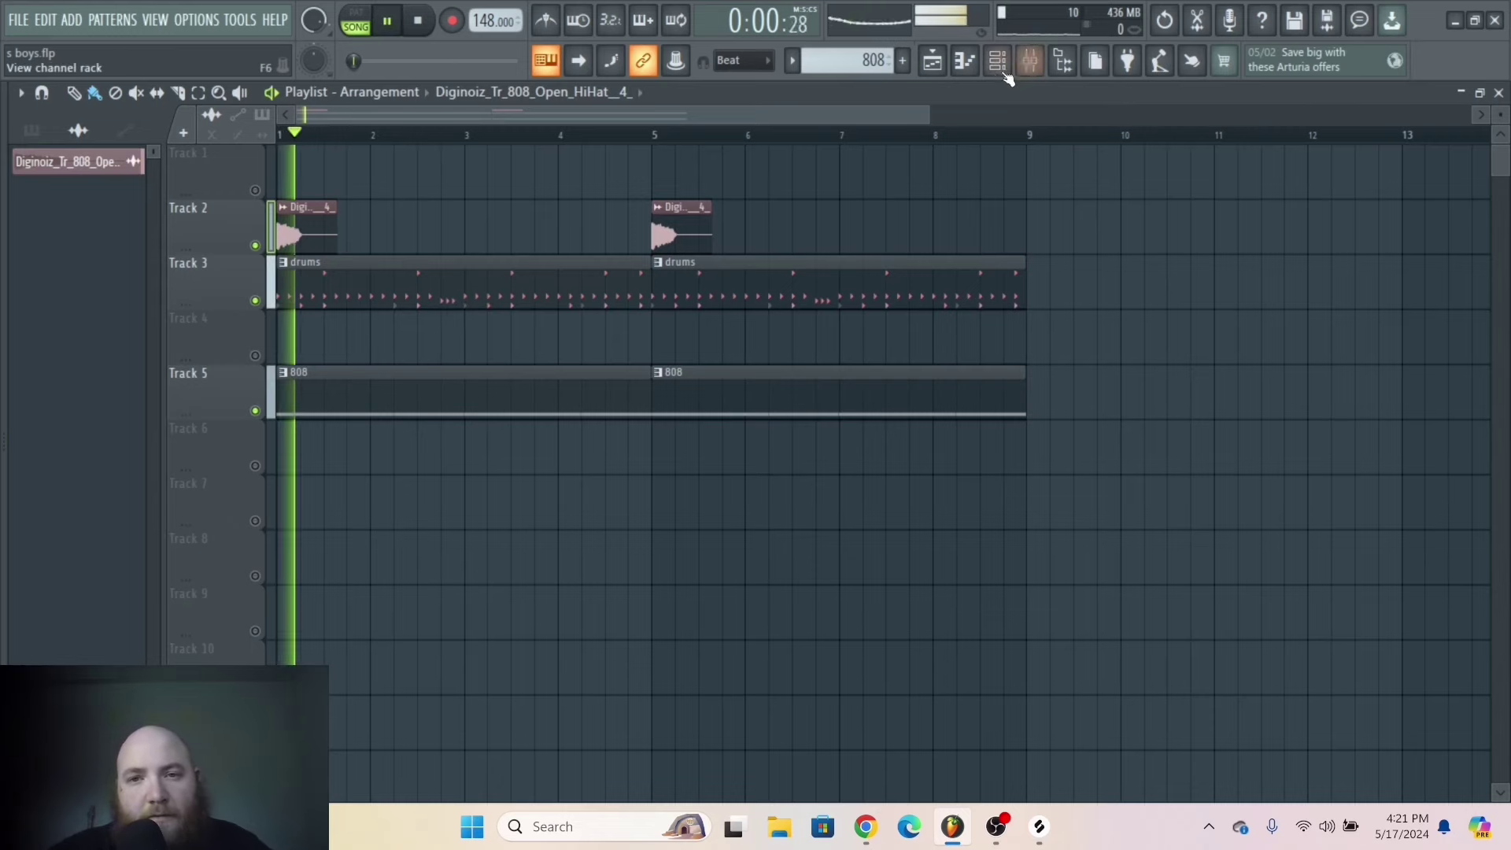
key("F6")
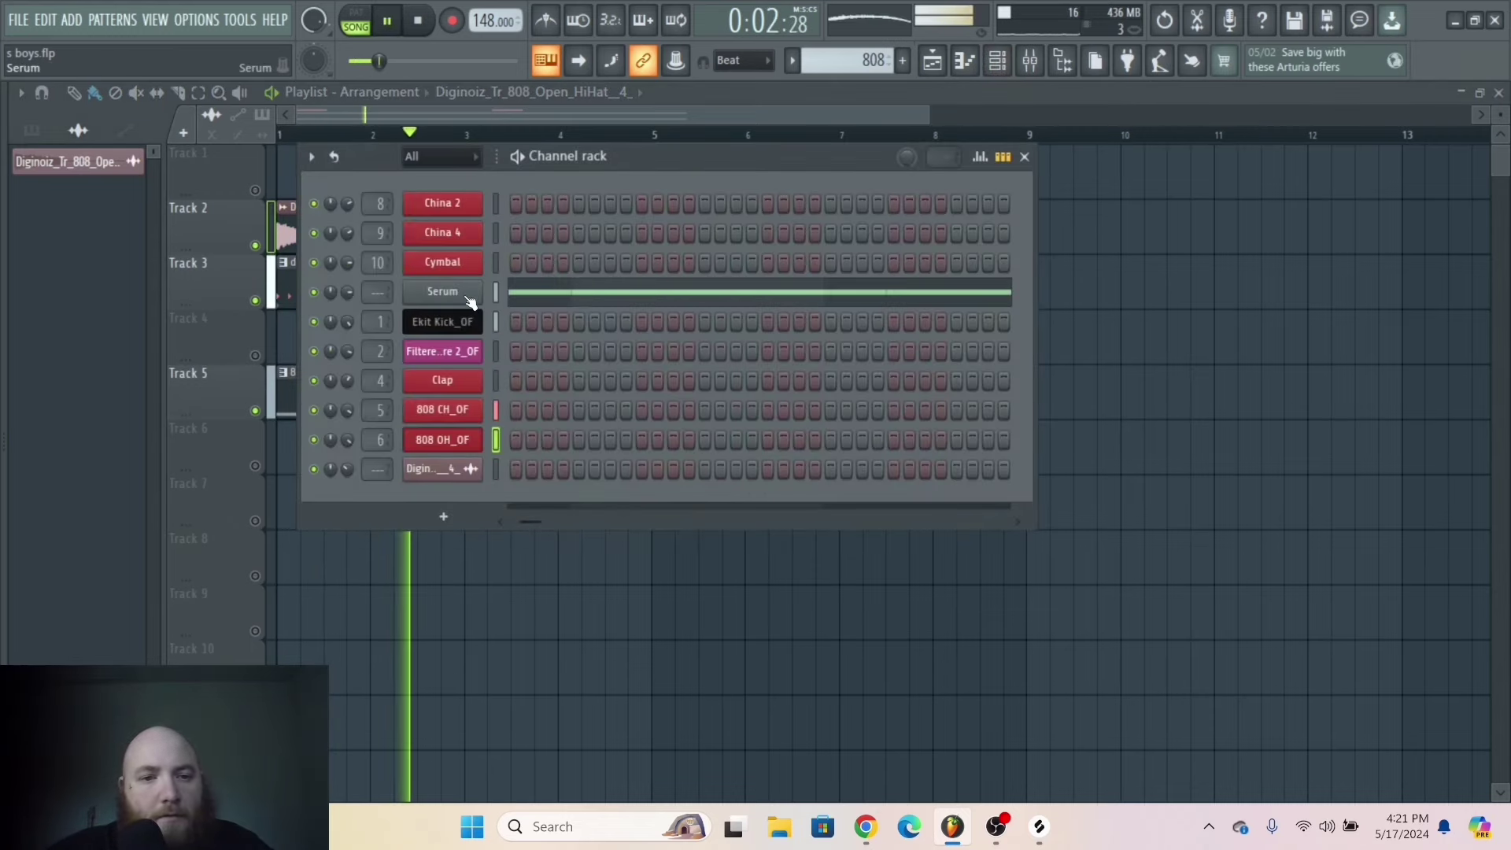
In Serum, set the filter cutoff to about 200 Hz and toggle oscillator B's filter routing off and back on.
left_click(442, 292)
key("space")
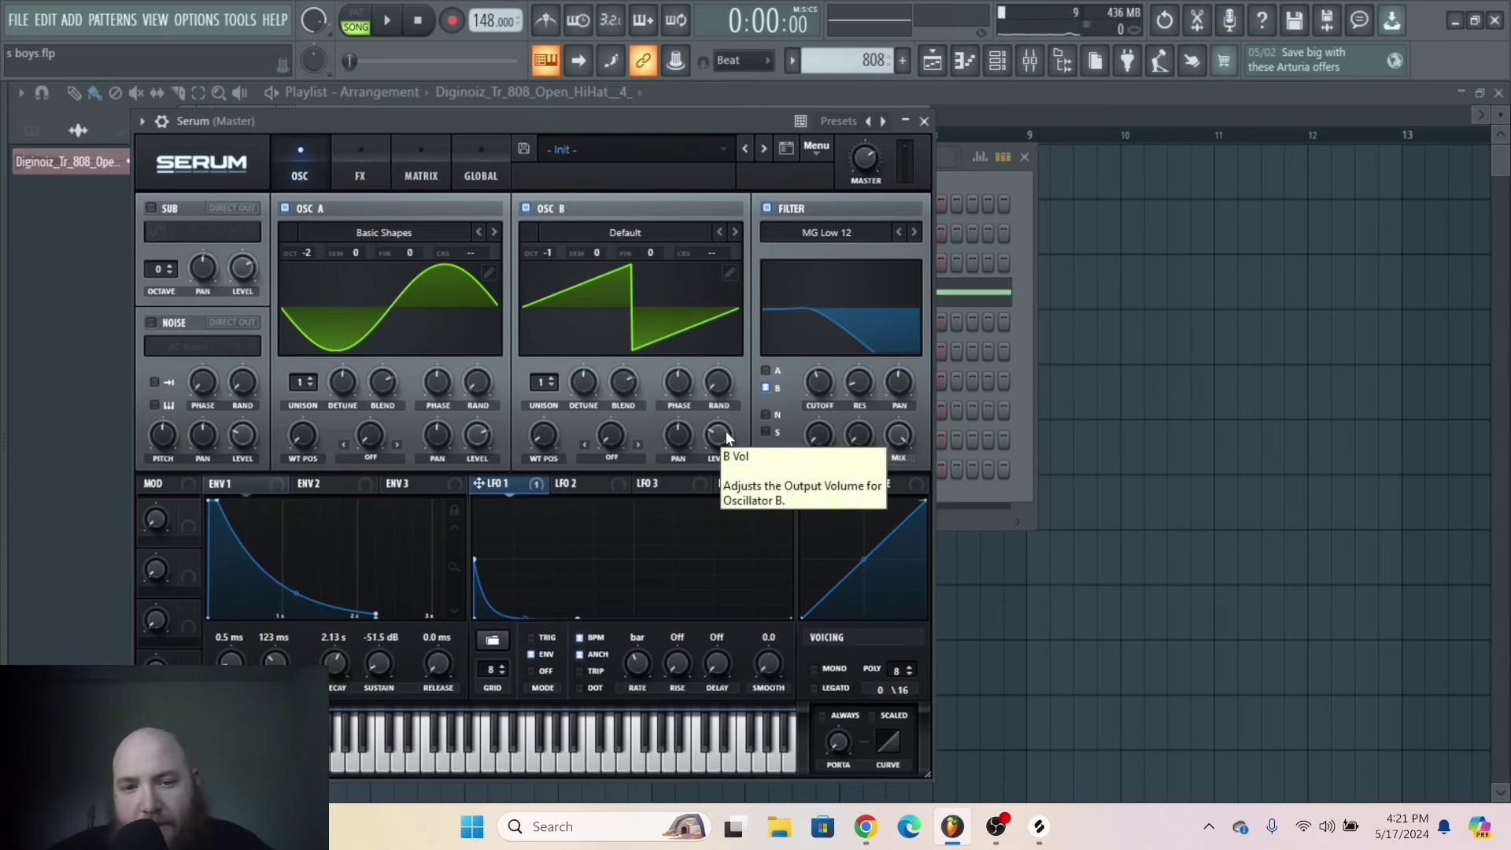
left_click_drag(819, 383, 817, 381)
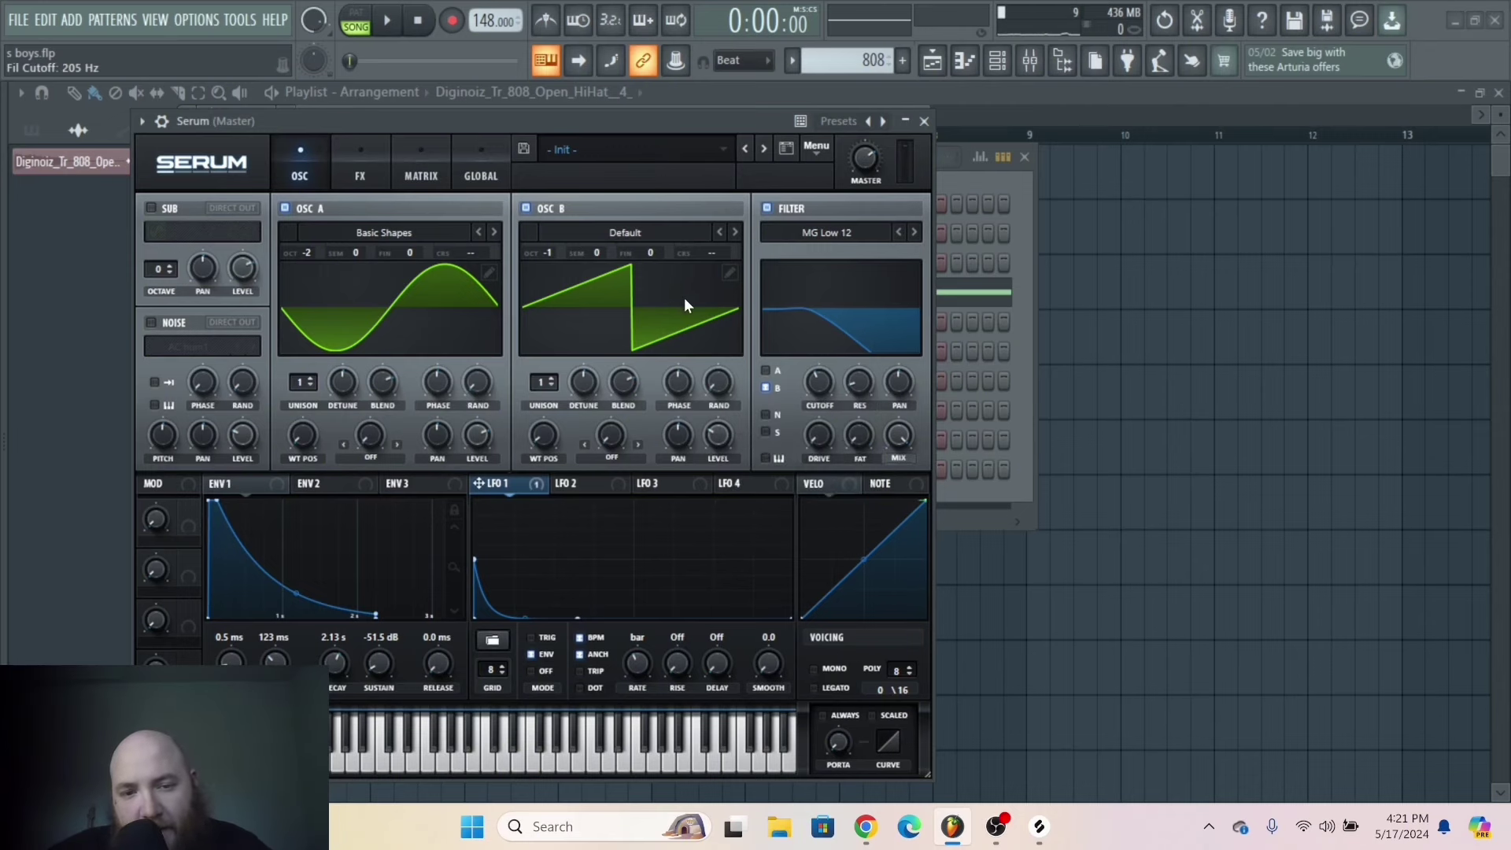
left_click_drag(673, 125, 720, 138)
left_click(773, 386)
key("space")
left_click(795, 395)
key("space")
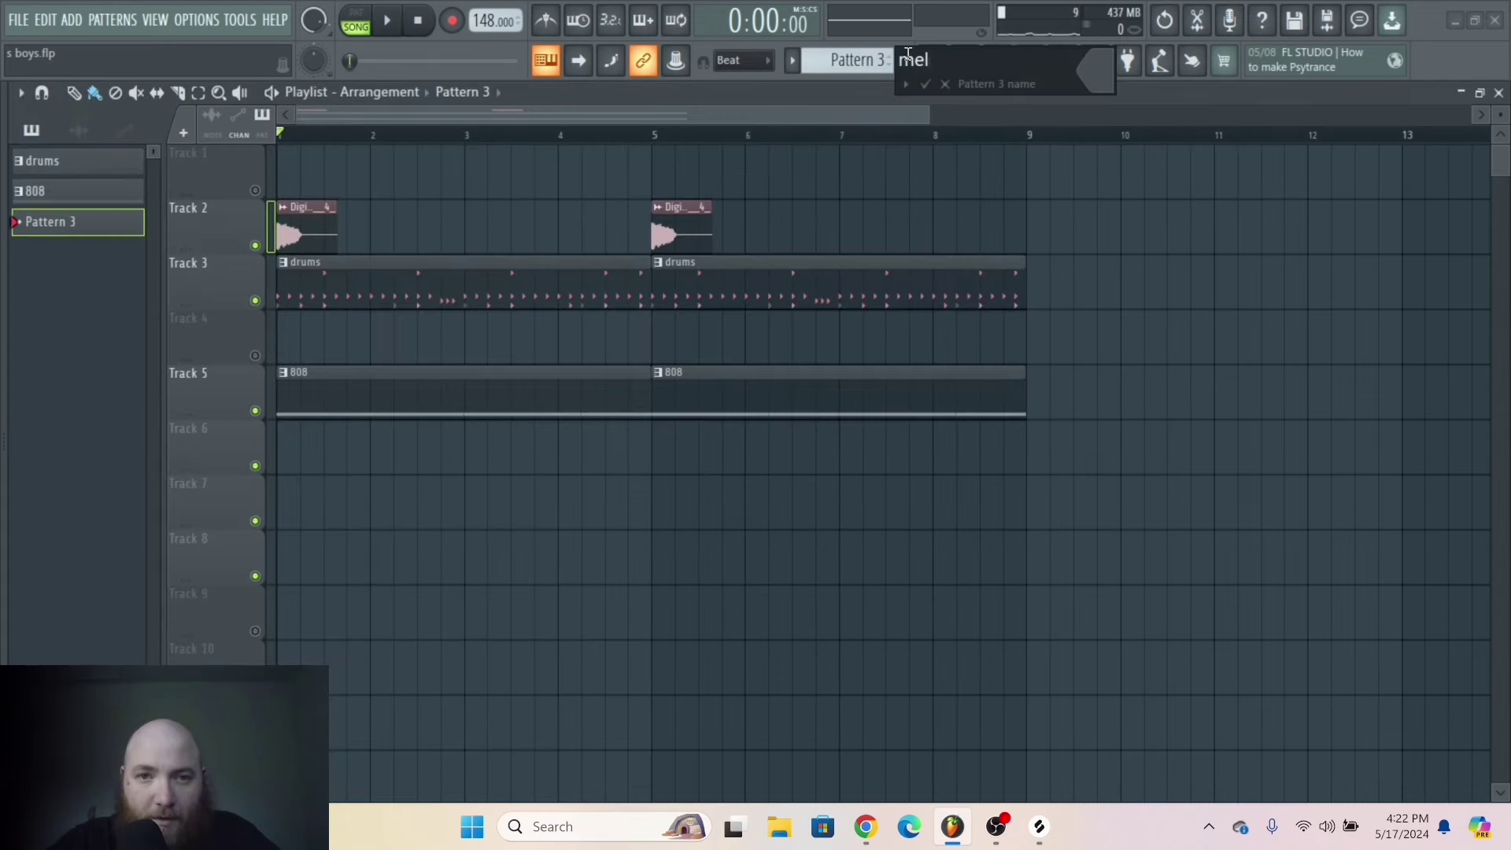
Name the pattern 'melody', paint it on Track 7 stretched to bar 5, and loop bars 1–5.
key("Return")
left_click(346, 486)
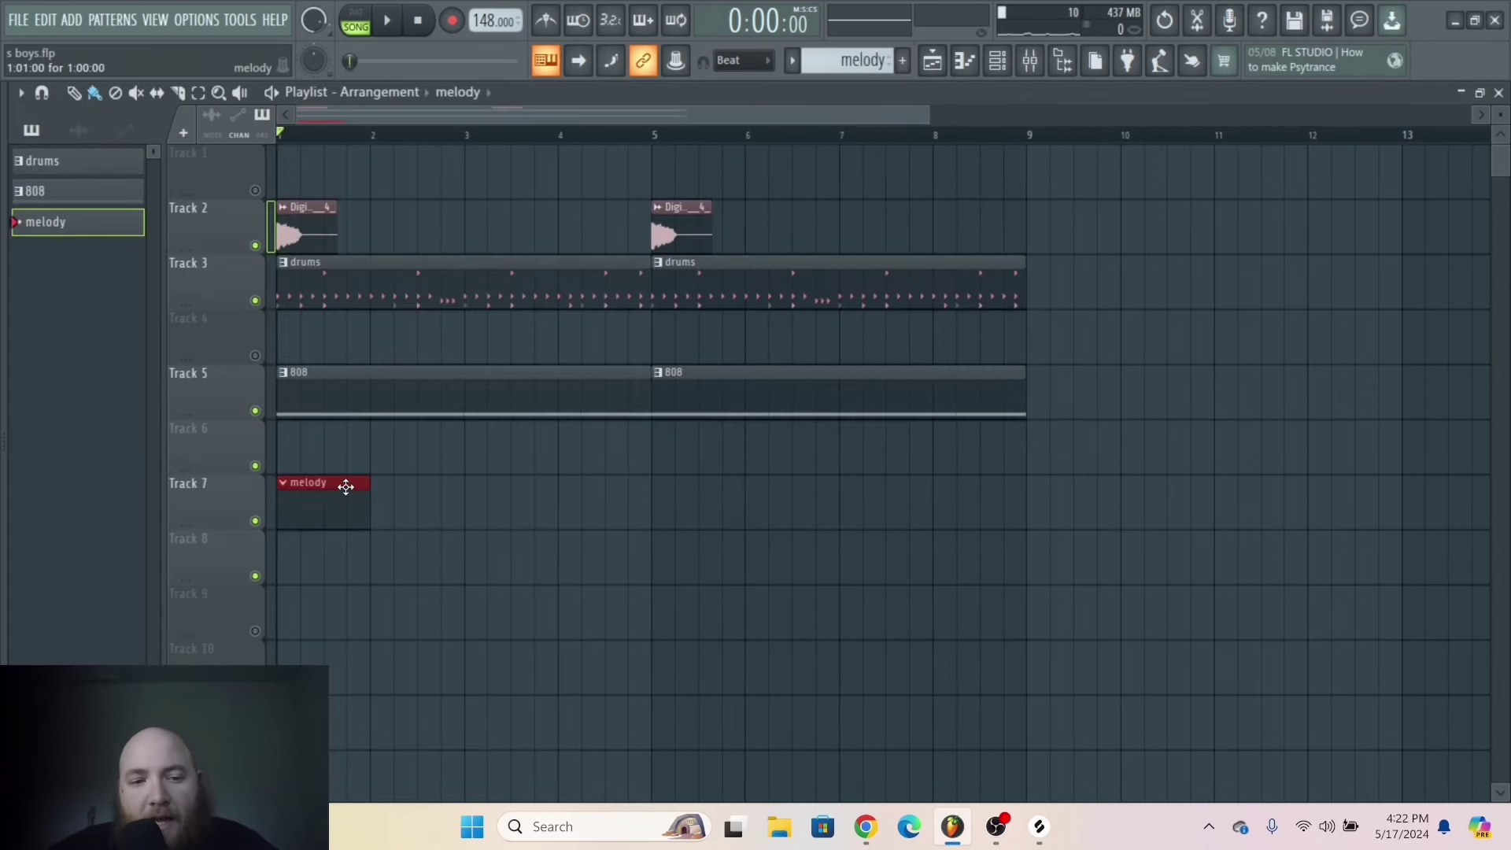
left_click_drag(366, 493, 650, 494)
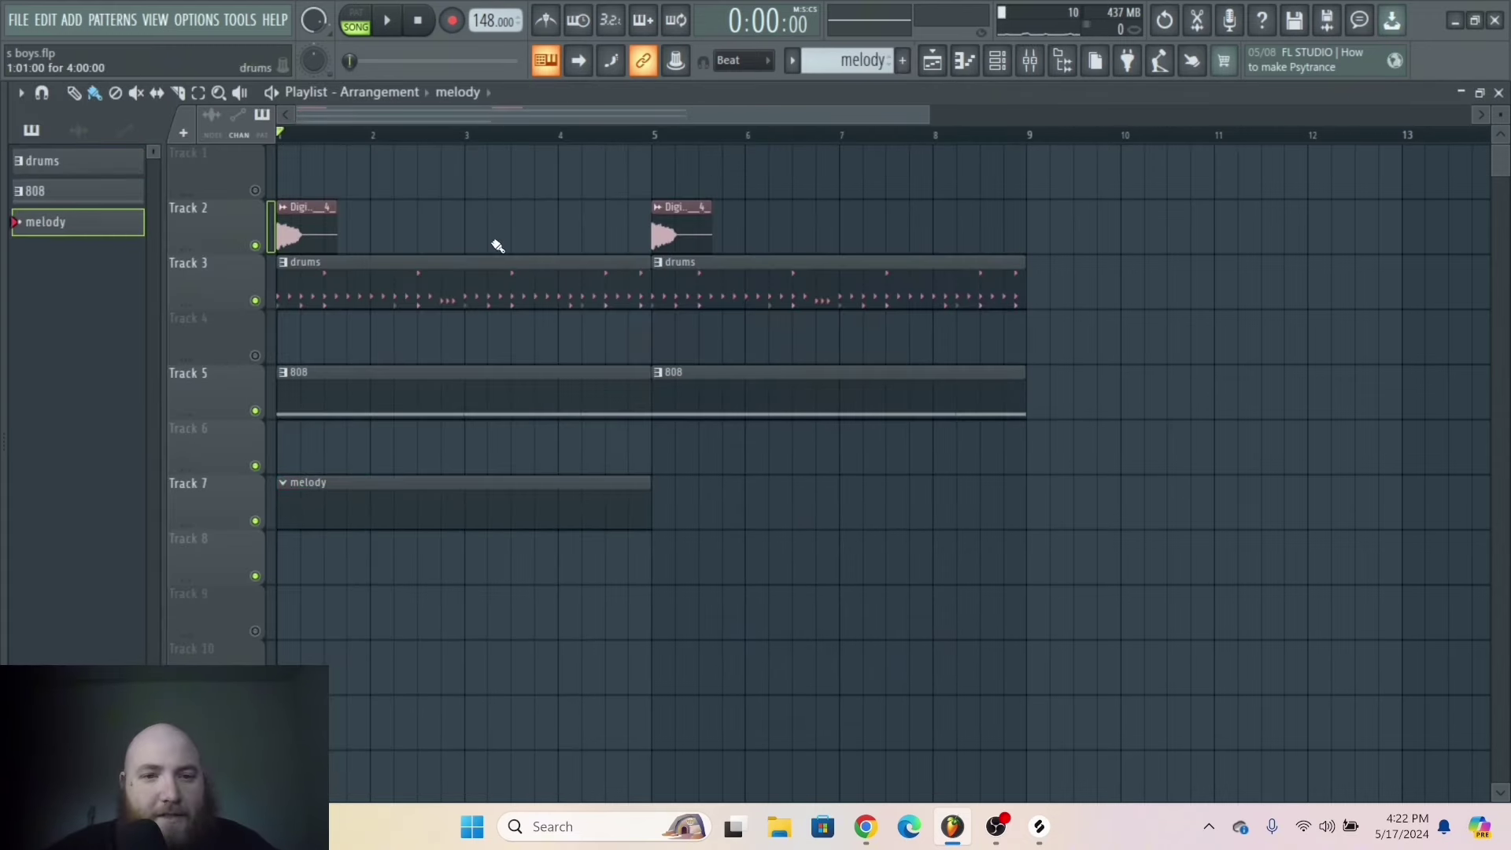
left_click_drag(281, 140, 635, 169)
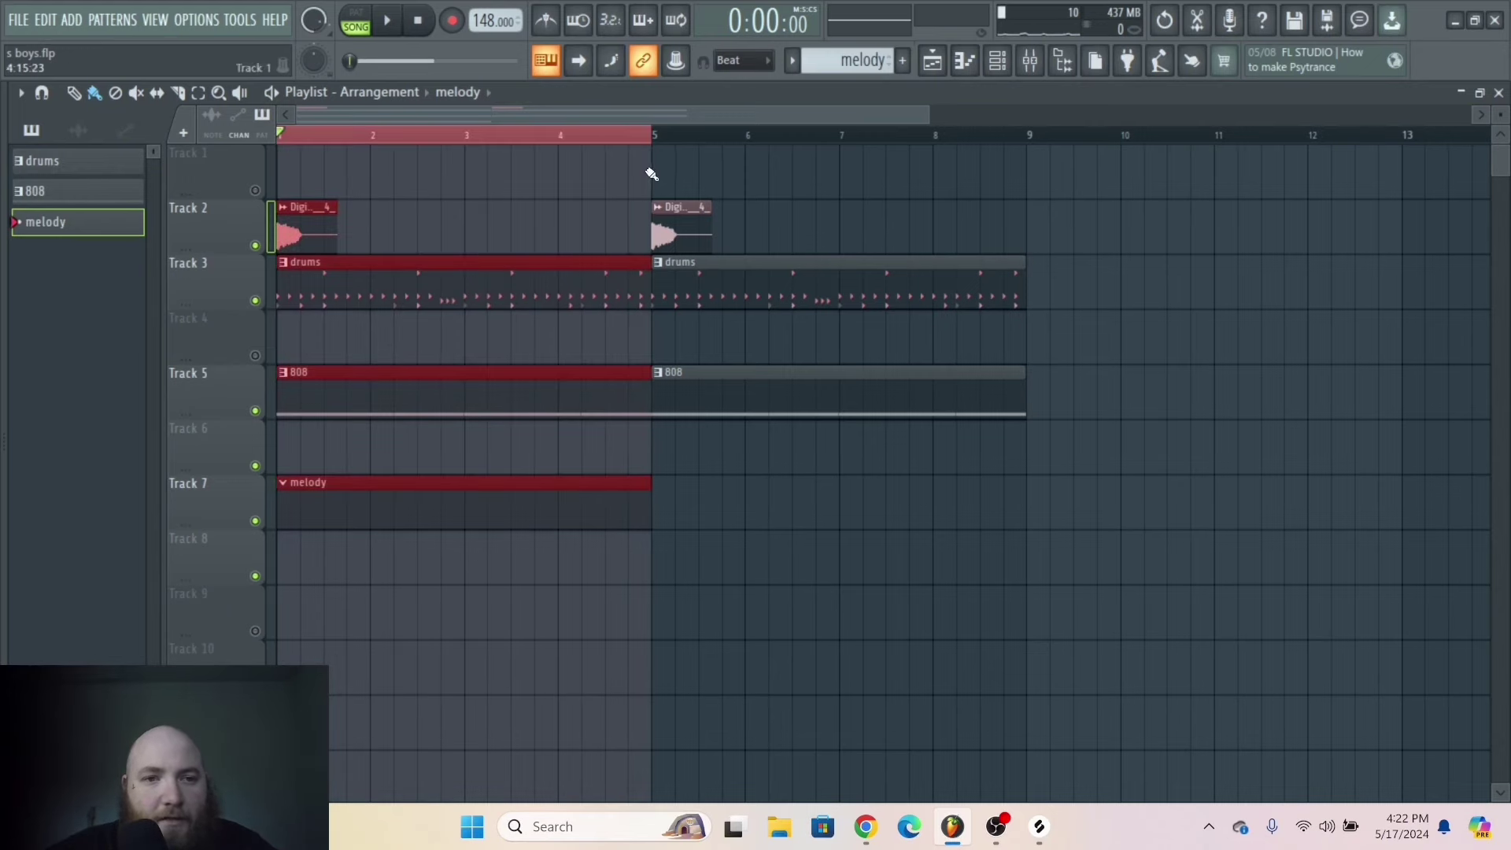
key("F6")
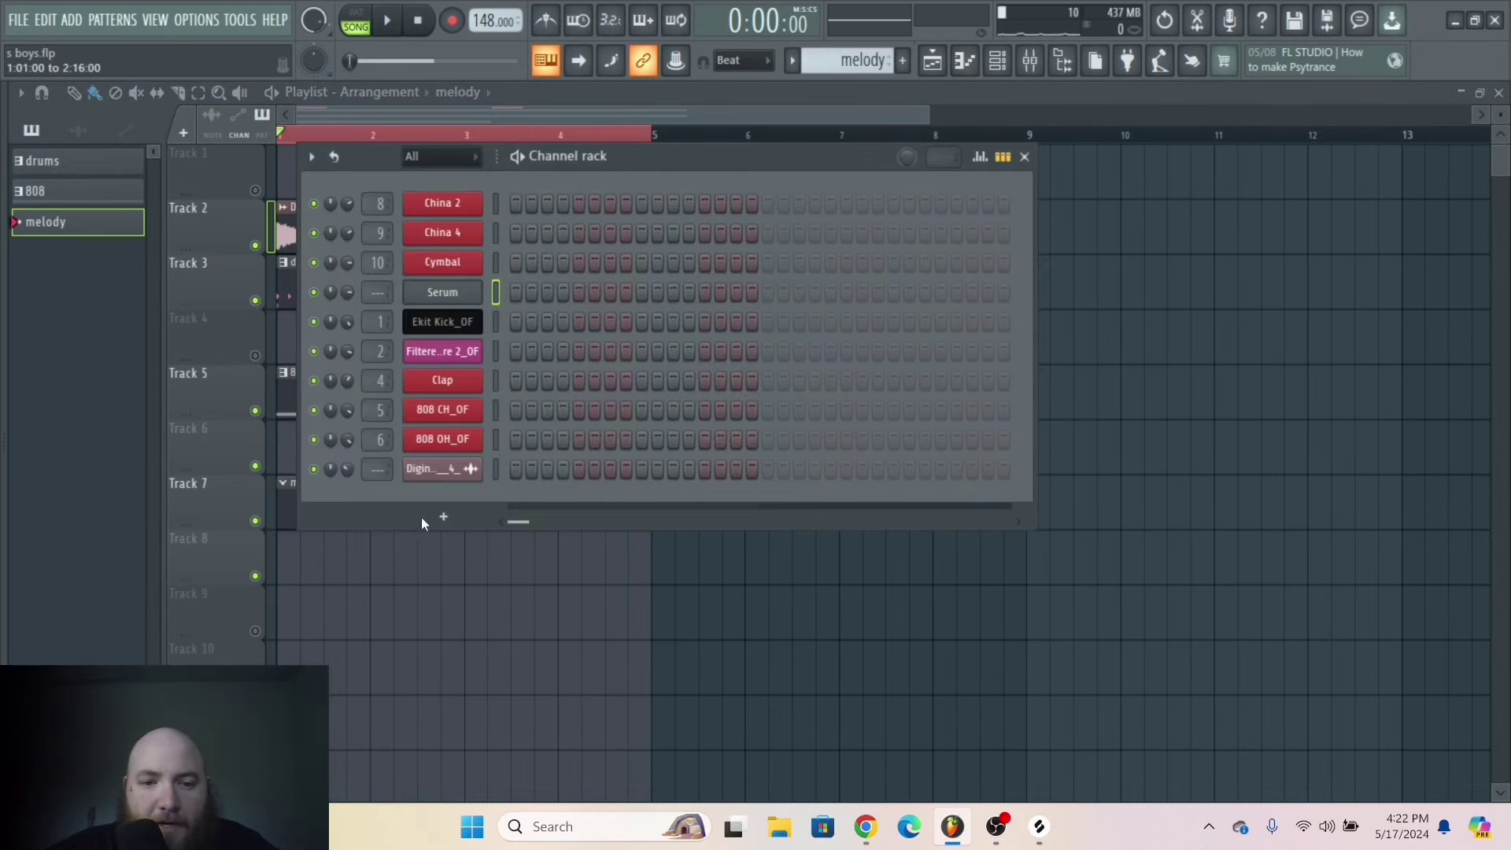
Audition the ChillPanic Dark Piano One Shots and choose Piano_08_C6.
left_click_drag(640, 178, 791, 248)
key("alt+F8")
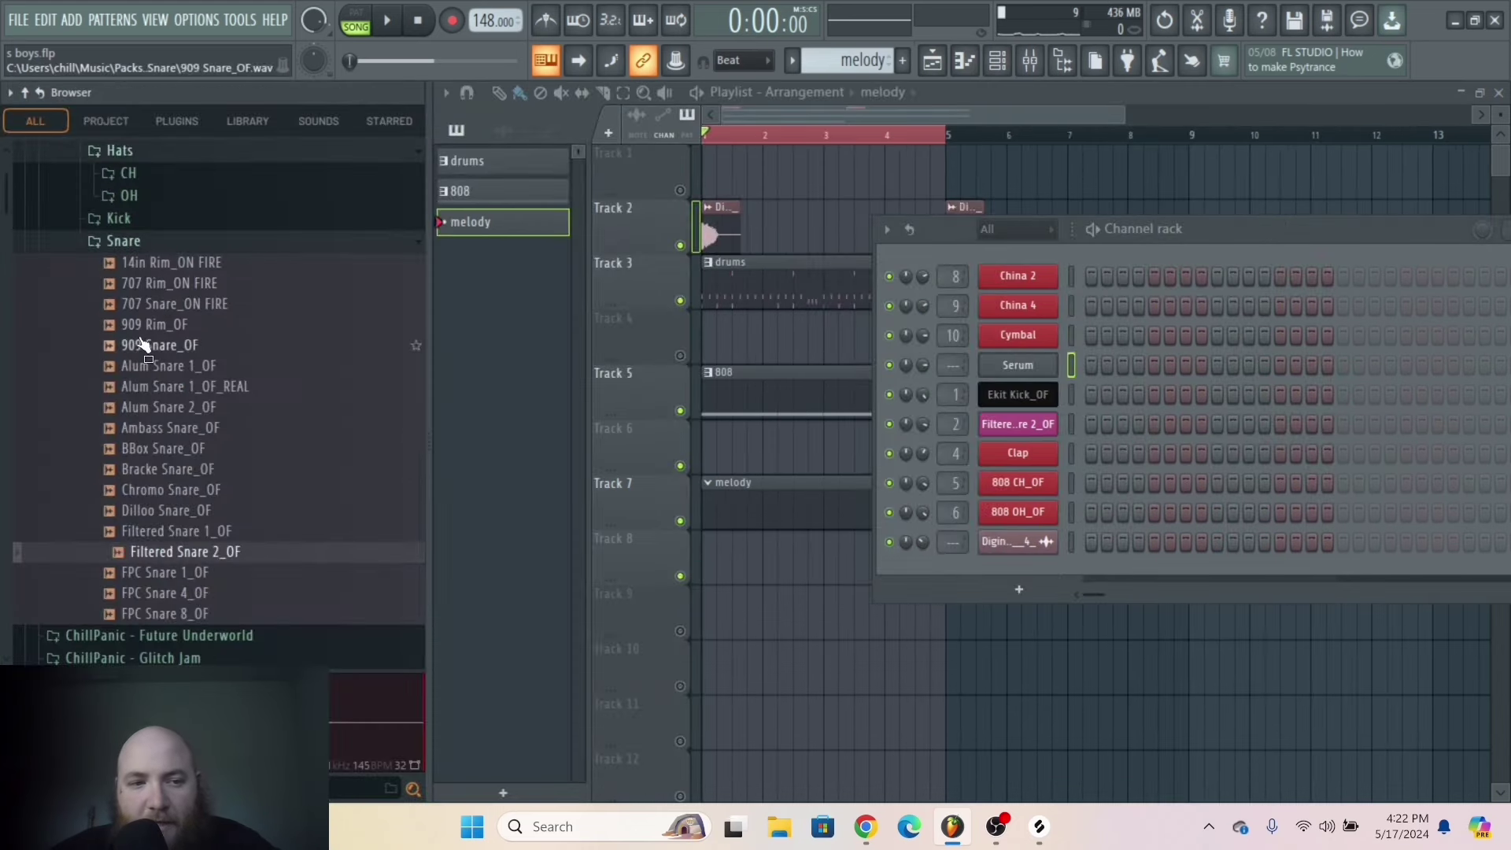
left_click(189, 242)
scroll(193, 268, "up", 4)
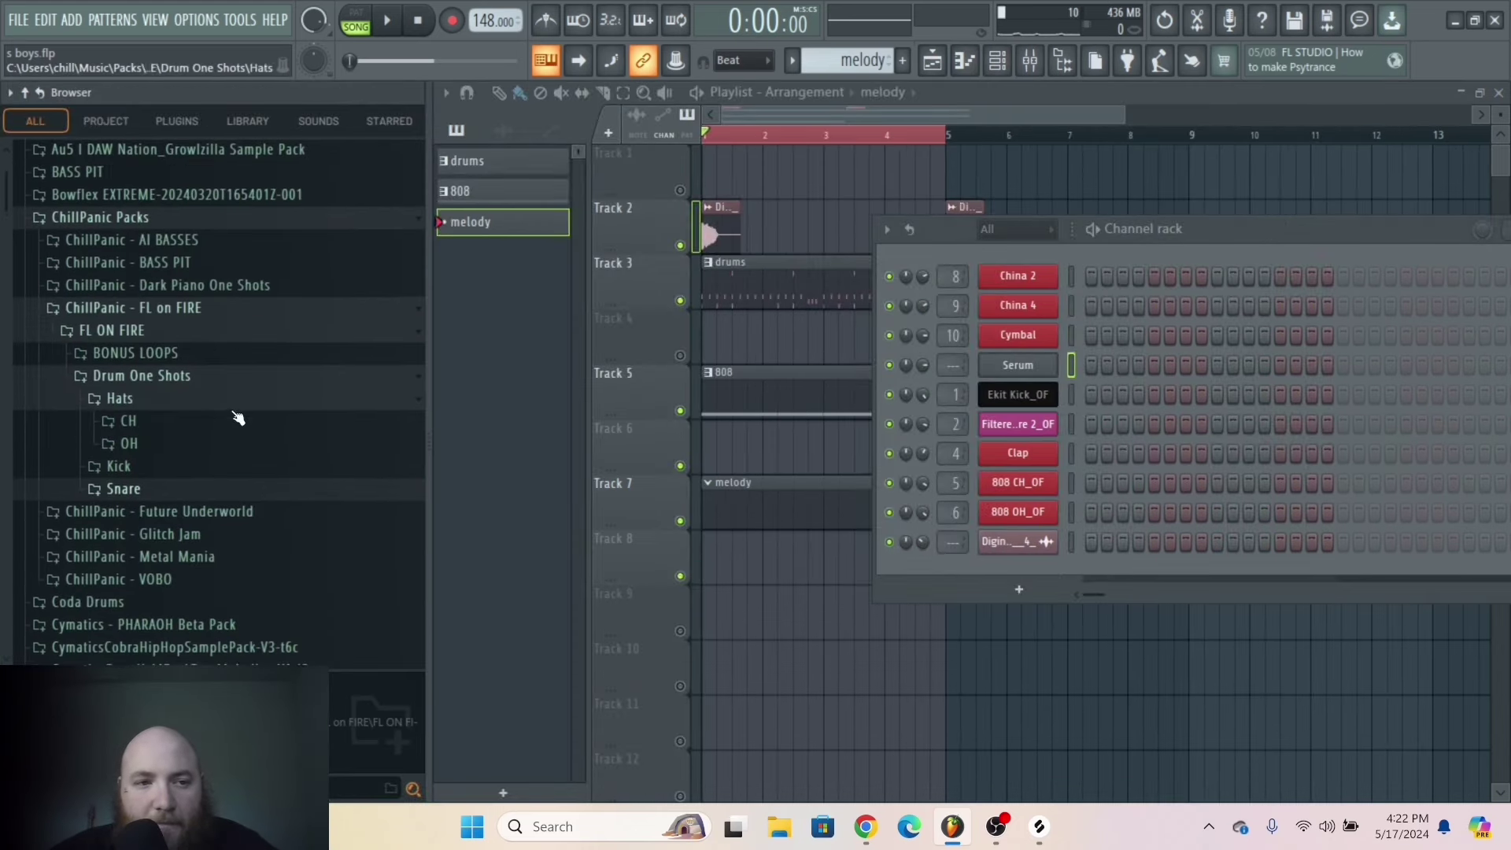
left_click(228, 287)
left_click(230, 307)
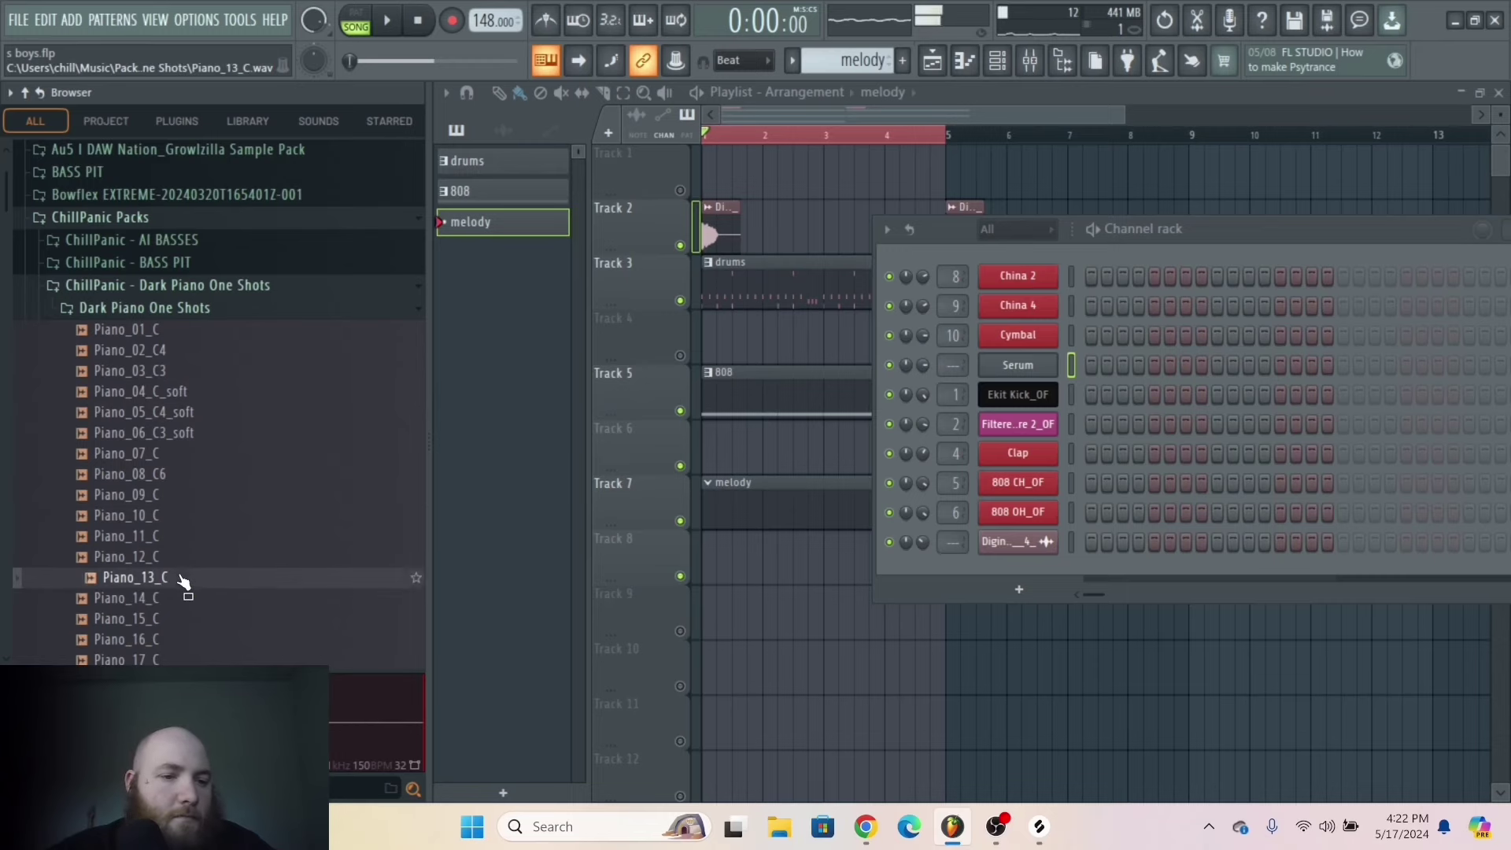
left_click(180, 557)
left_click(180, 536)
key("Up")
key("Up")
key("Up")
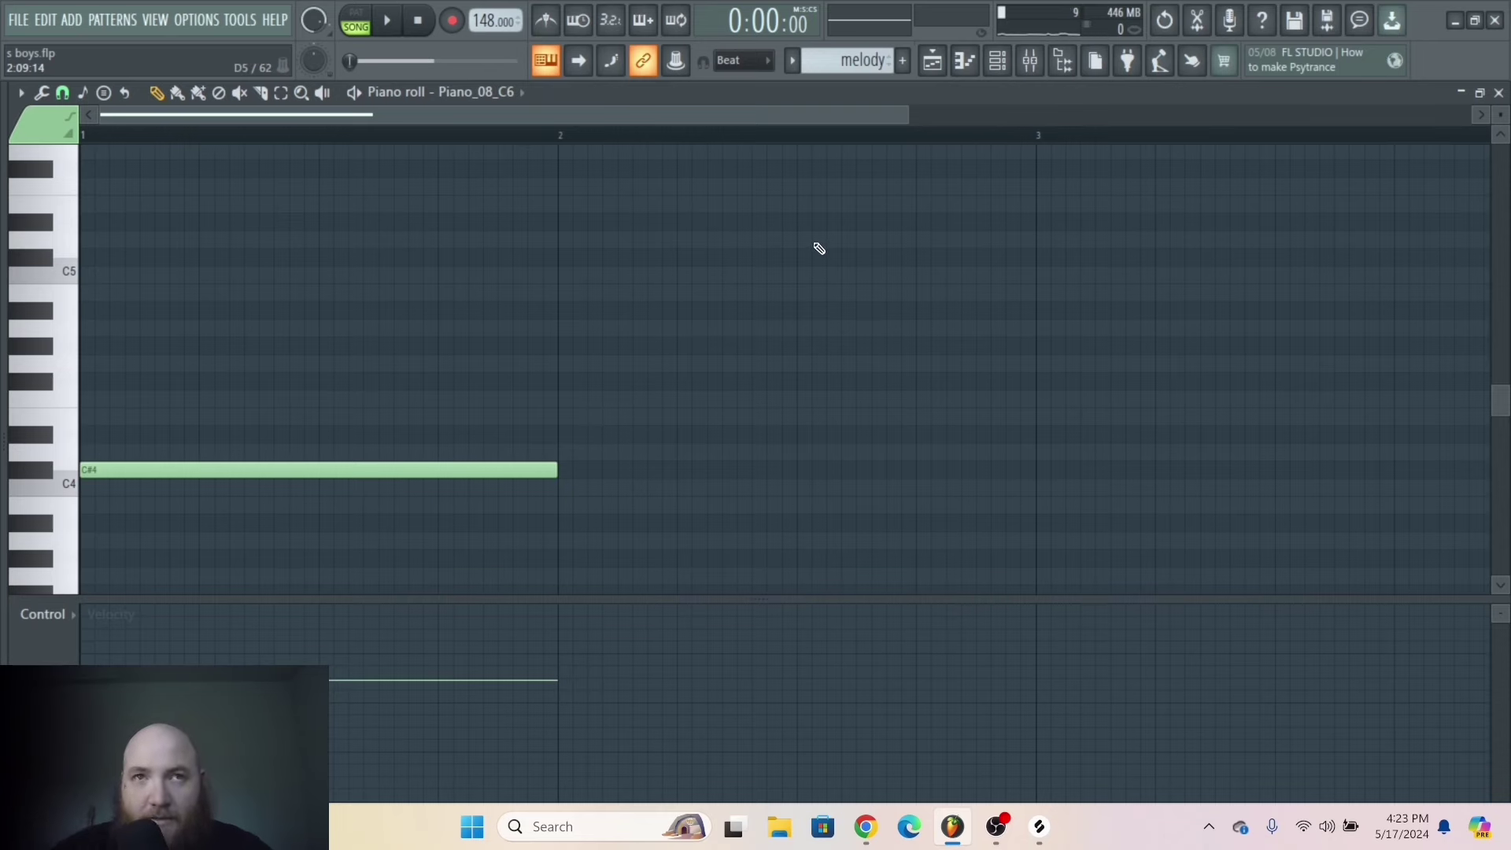
Shorten the C#4 to half a bar, add a G#4 after it, and copy the G#3 and E3 notes into later bars.
left_click_drag(907, 111, 807, 111)
left_click_drag(624, 476, 344, 439)
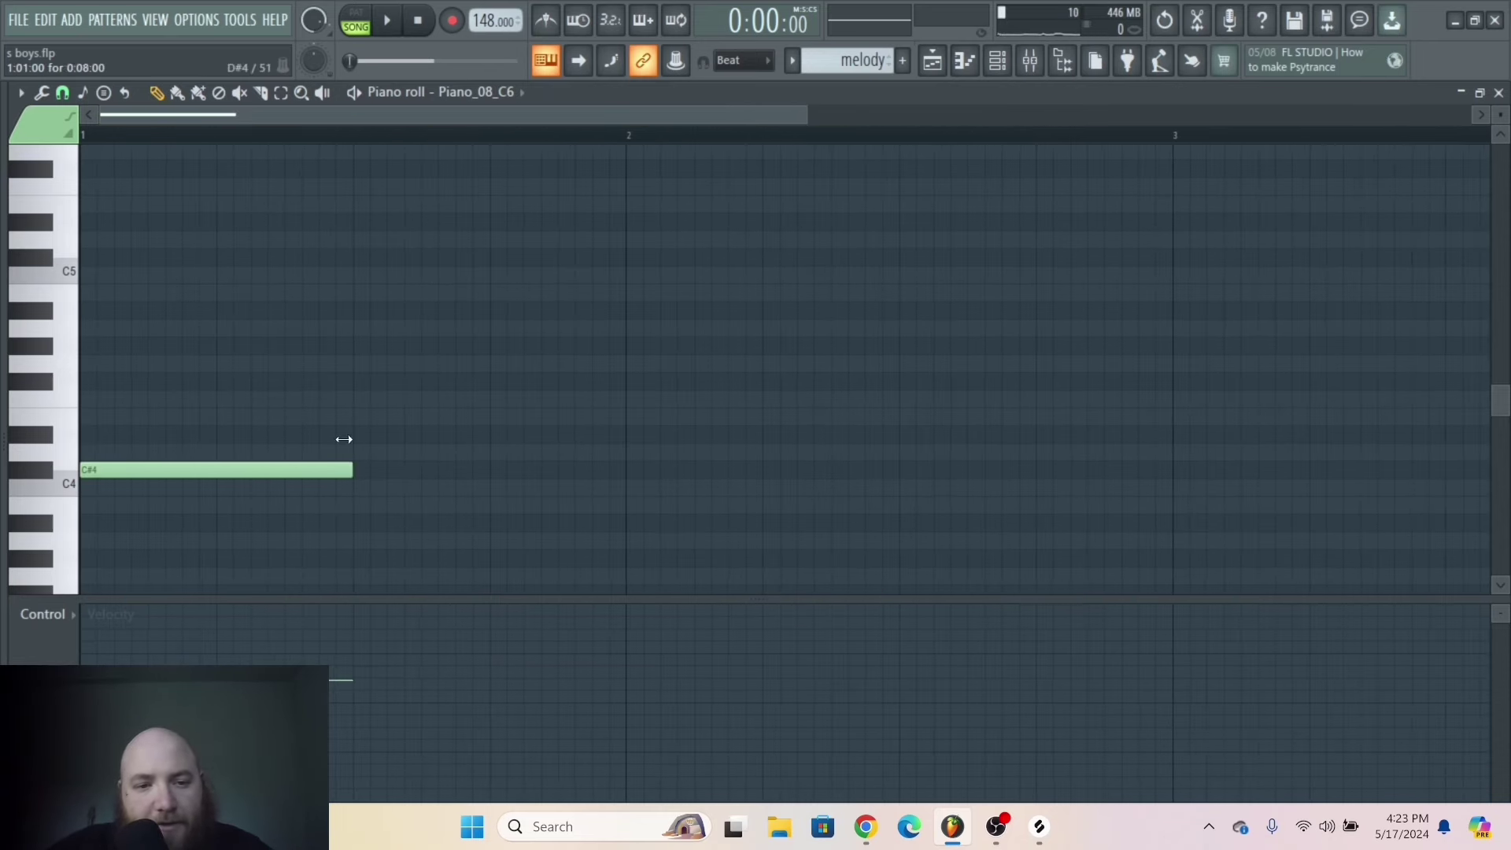
left_click(353, 346)
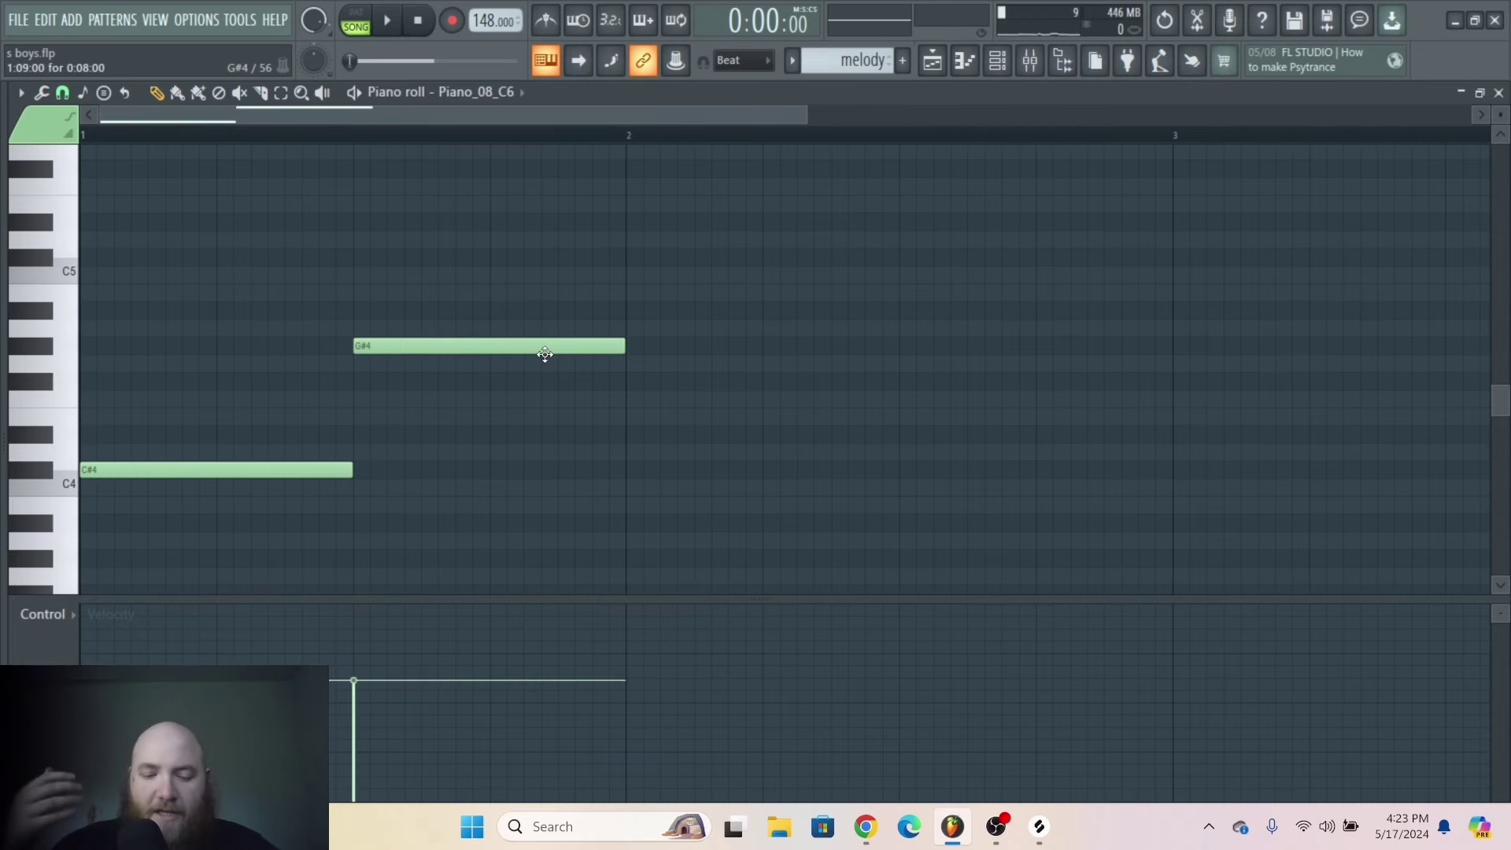
key("space")
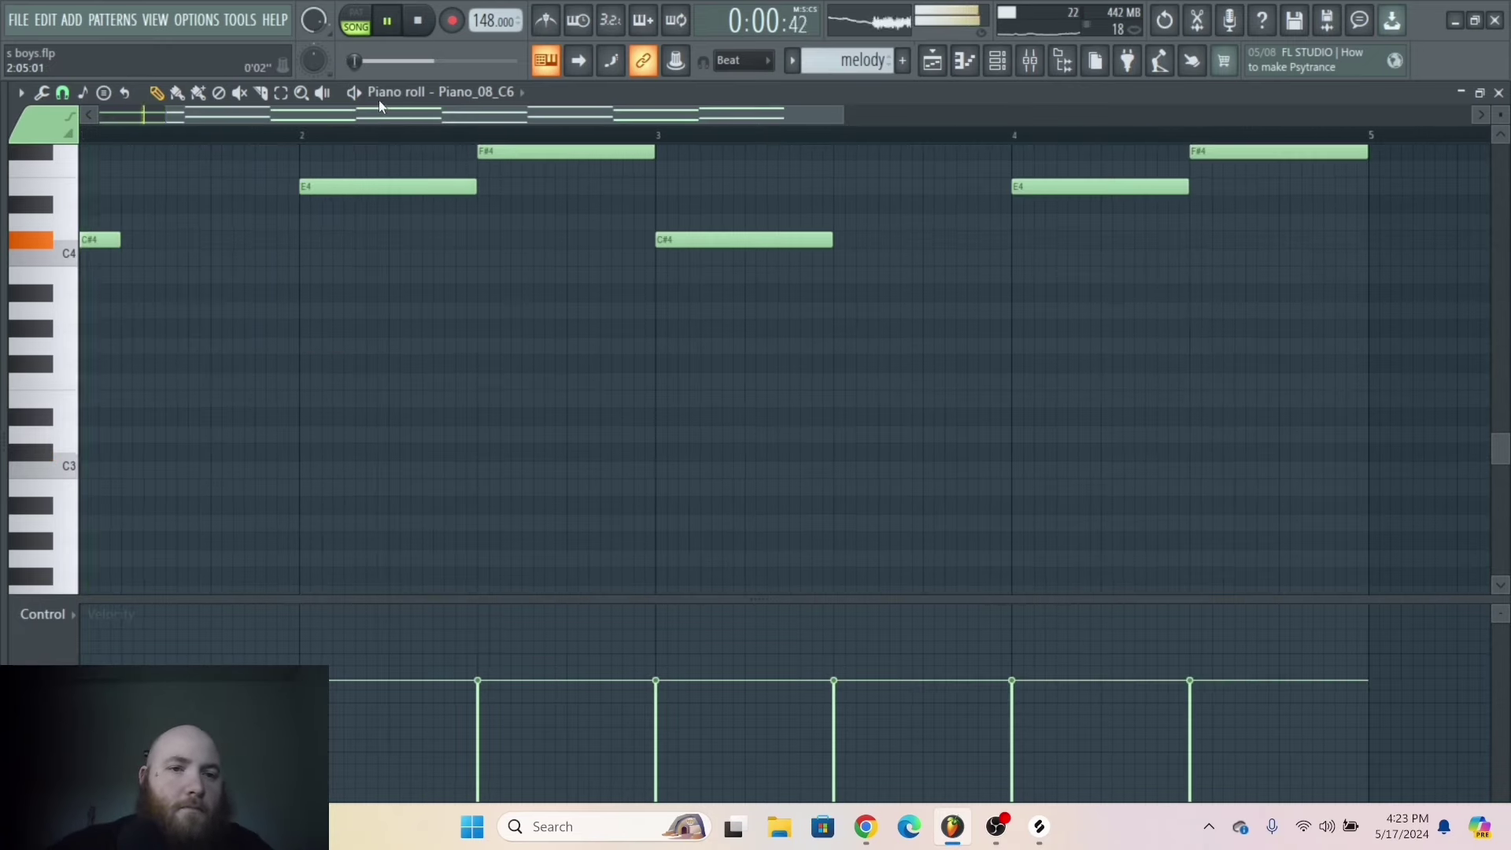
key("alt+F8")
key("alt+F8")
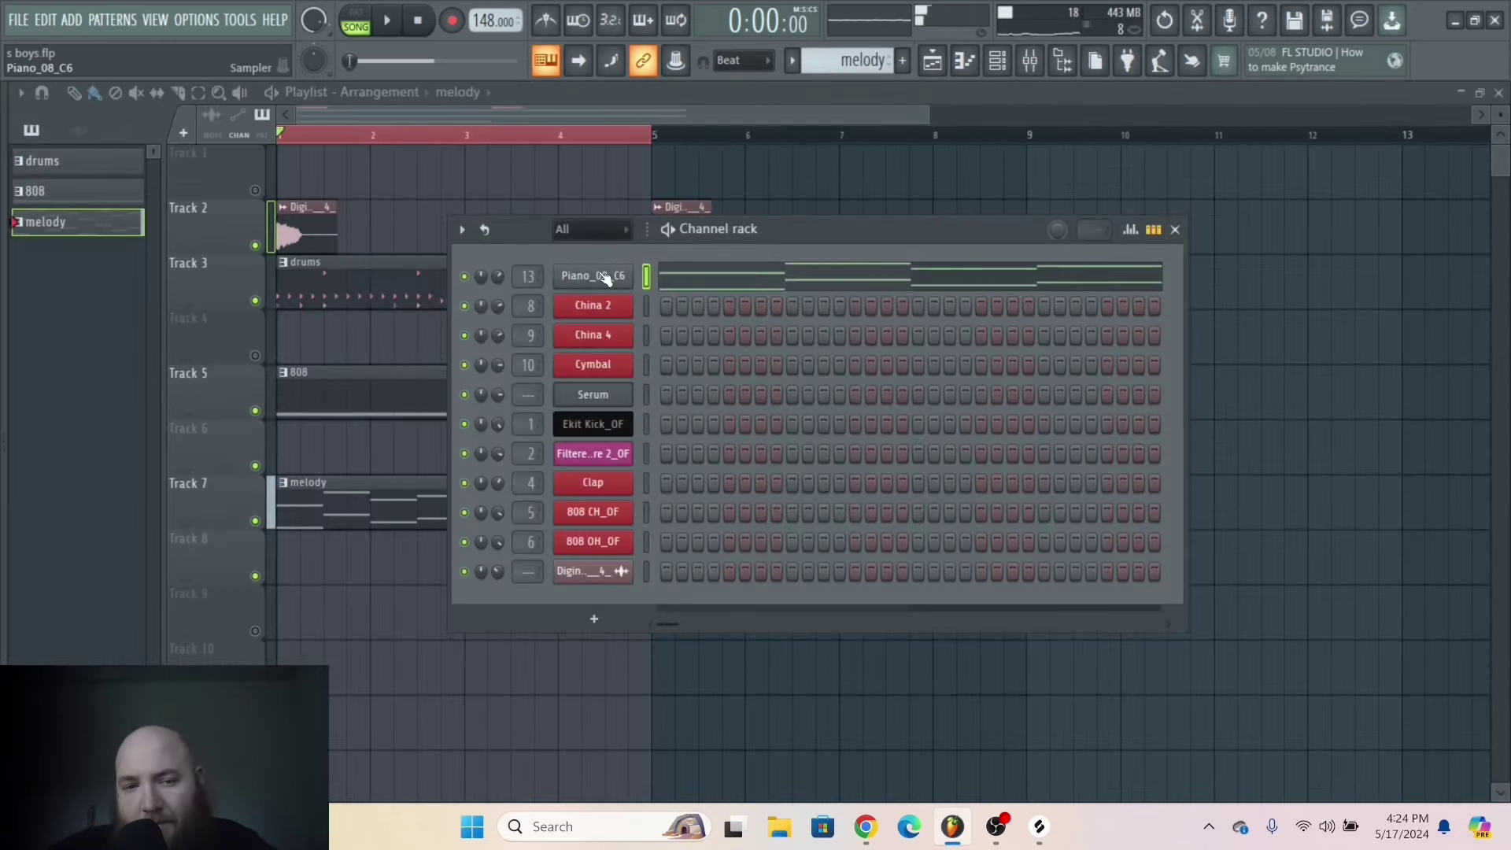
left_click(602, 277)
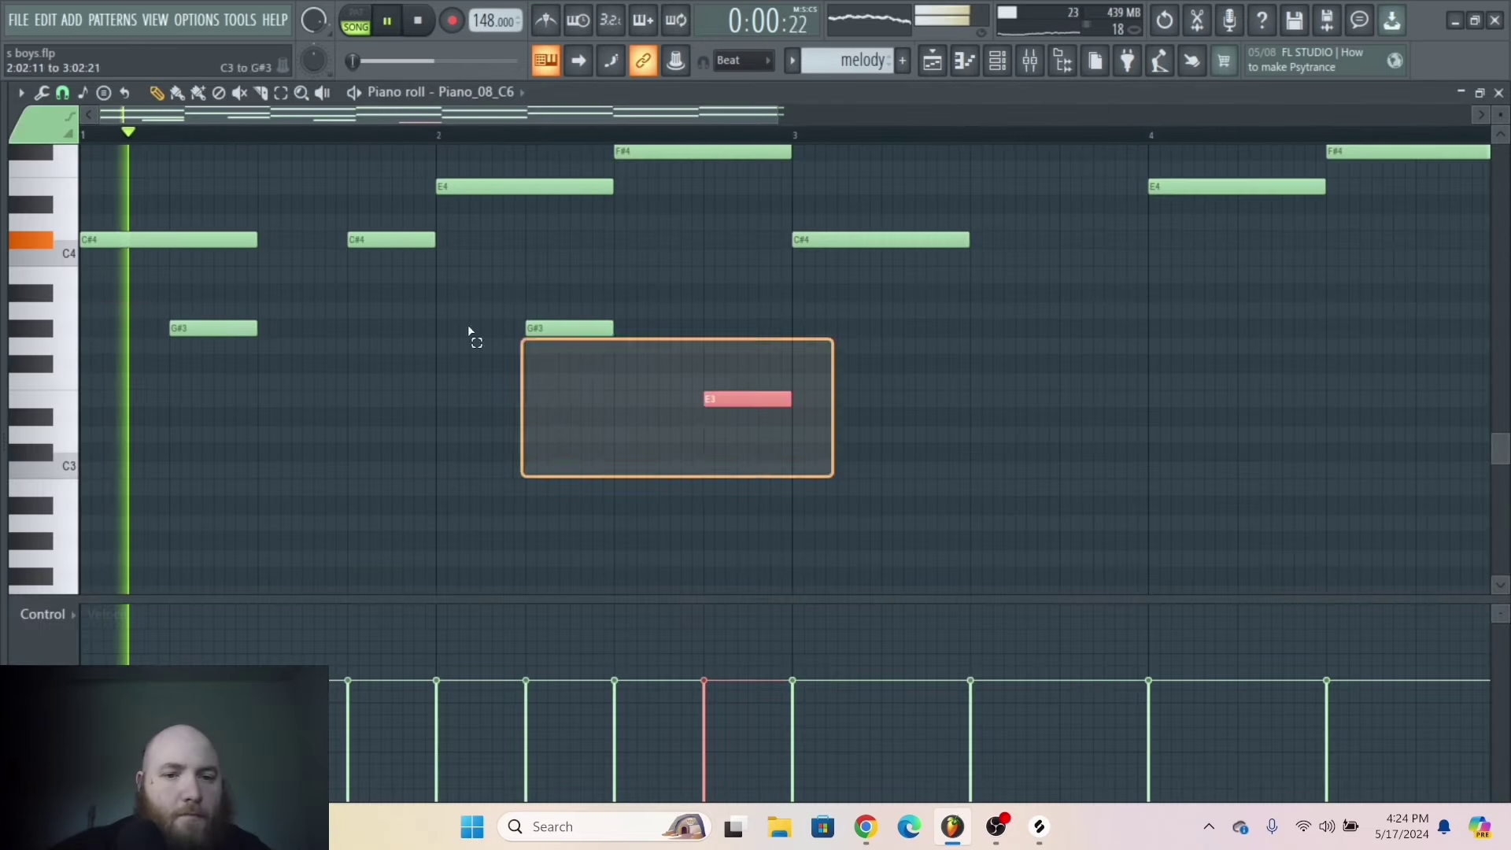
left_click_drag(470, 331, 922, 341)
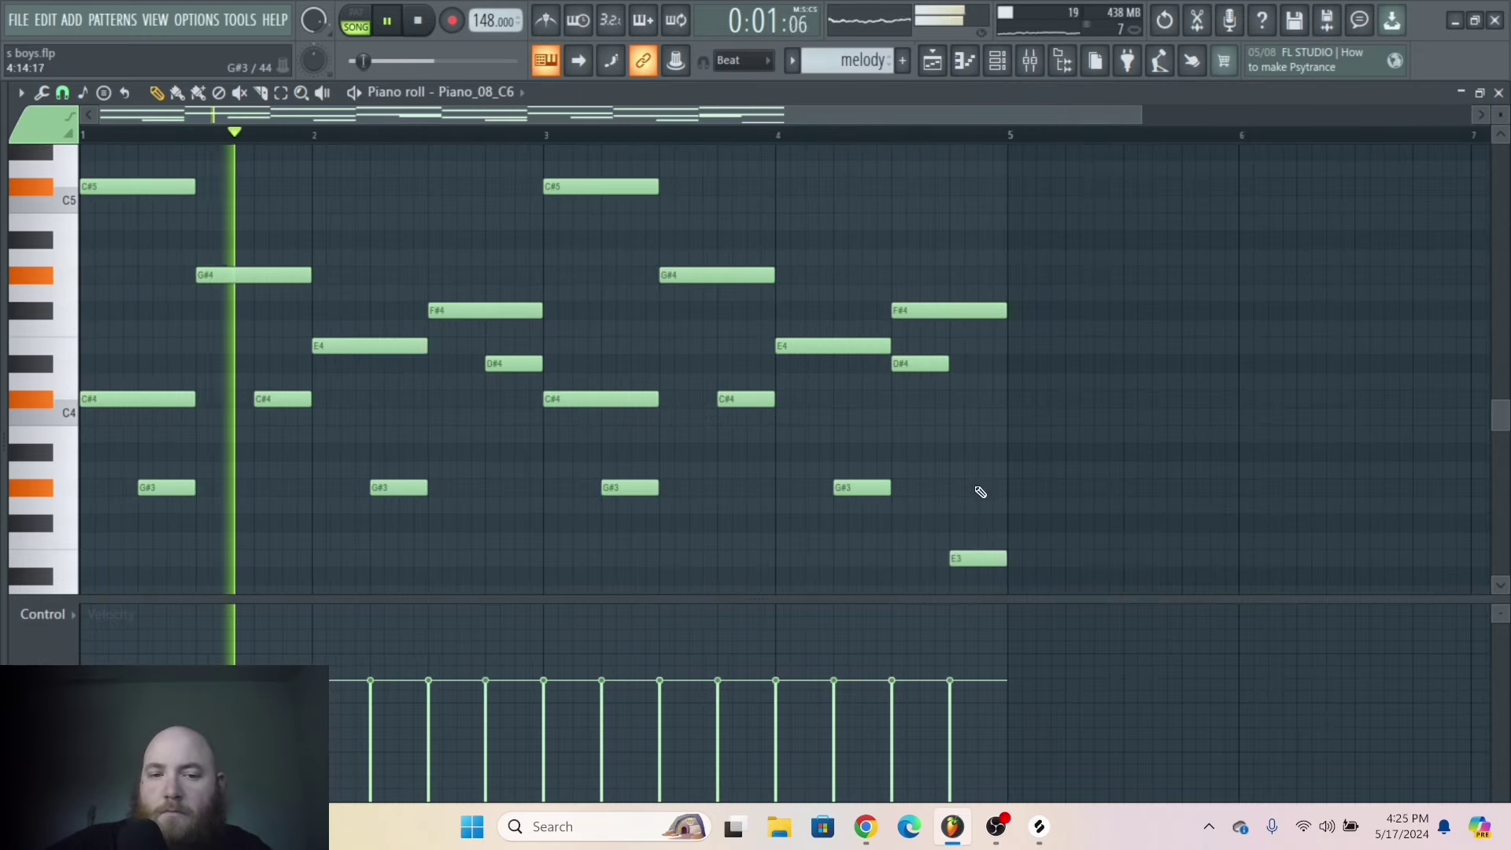
scroll(980, 492, "down", 3)
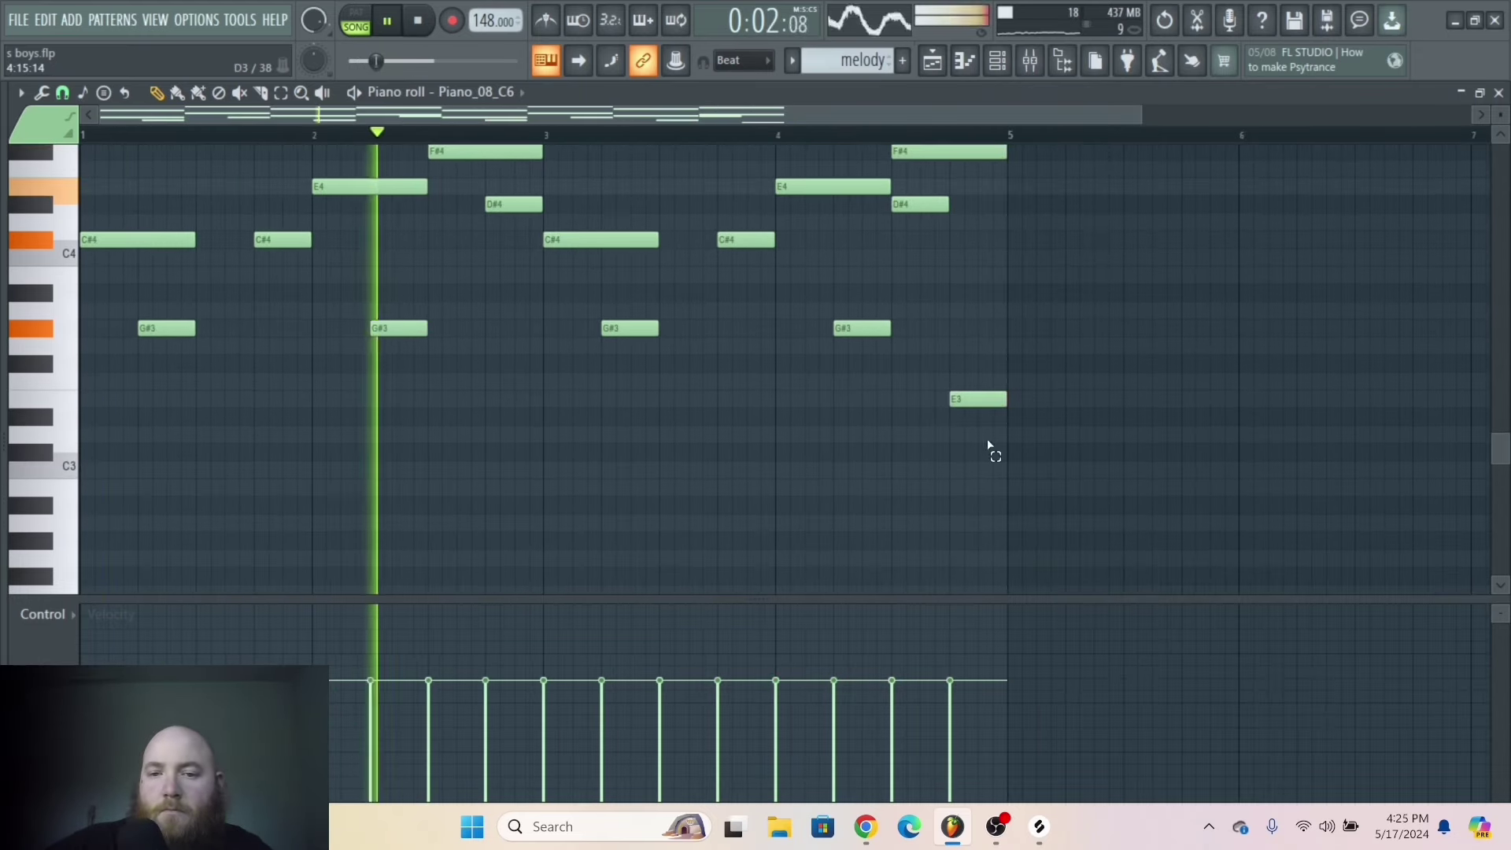
Make Fruity Parametric EQ 2 band 1 a steep high-pass at about 215 Hz on the piano.
left_click(987, 400)
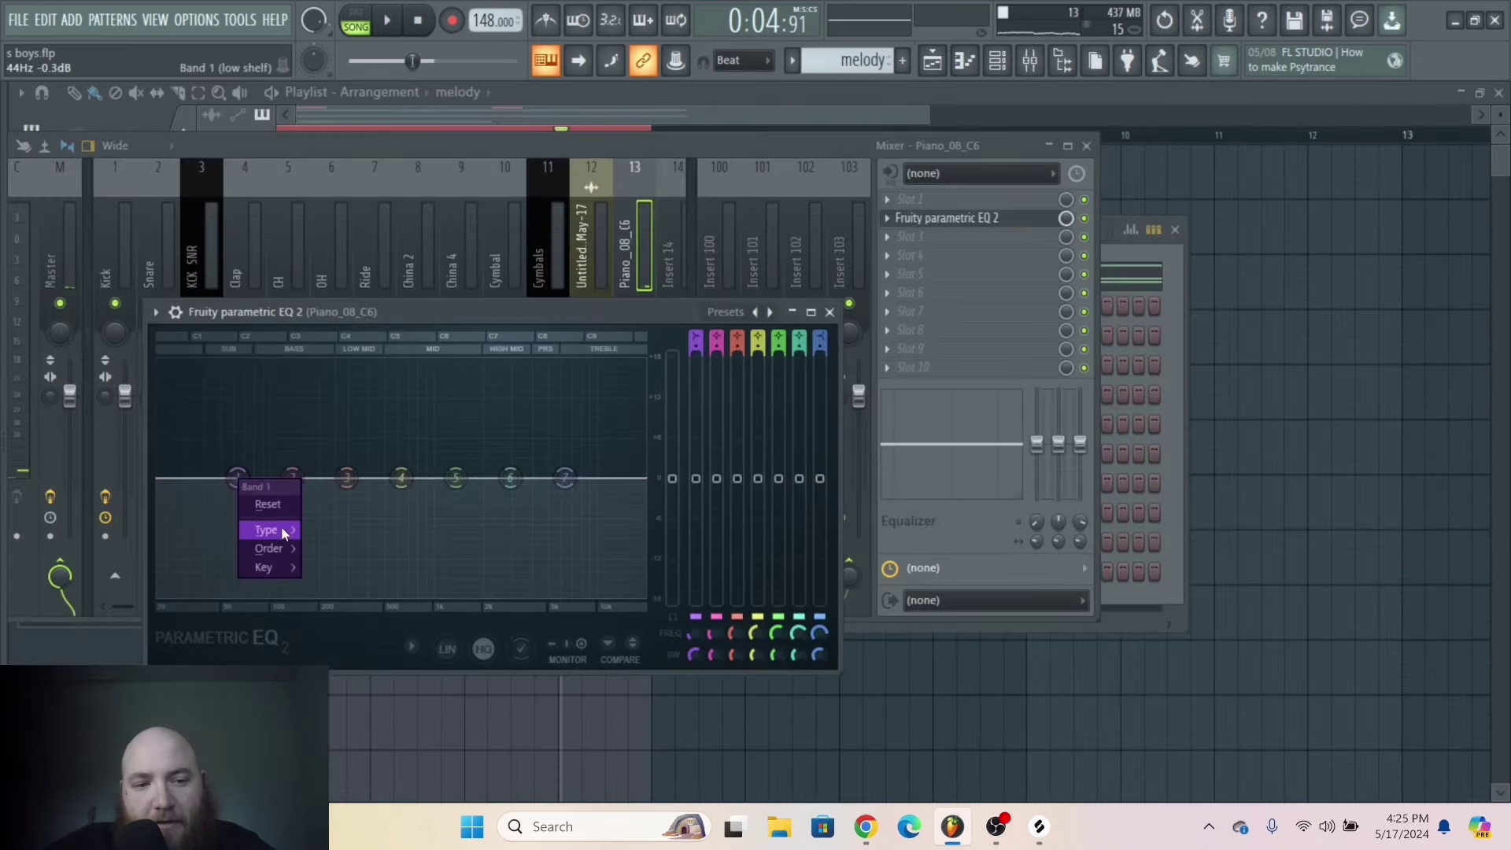
mouse_move(282, 530)
left_click(362, 567)
key("space")
left_click_drag(237, 478, 324, 478)
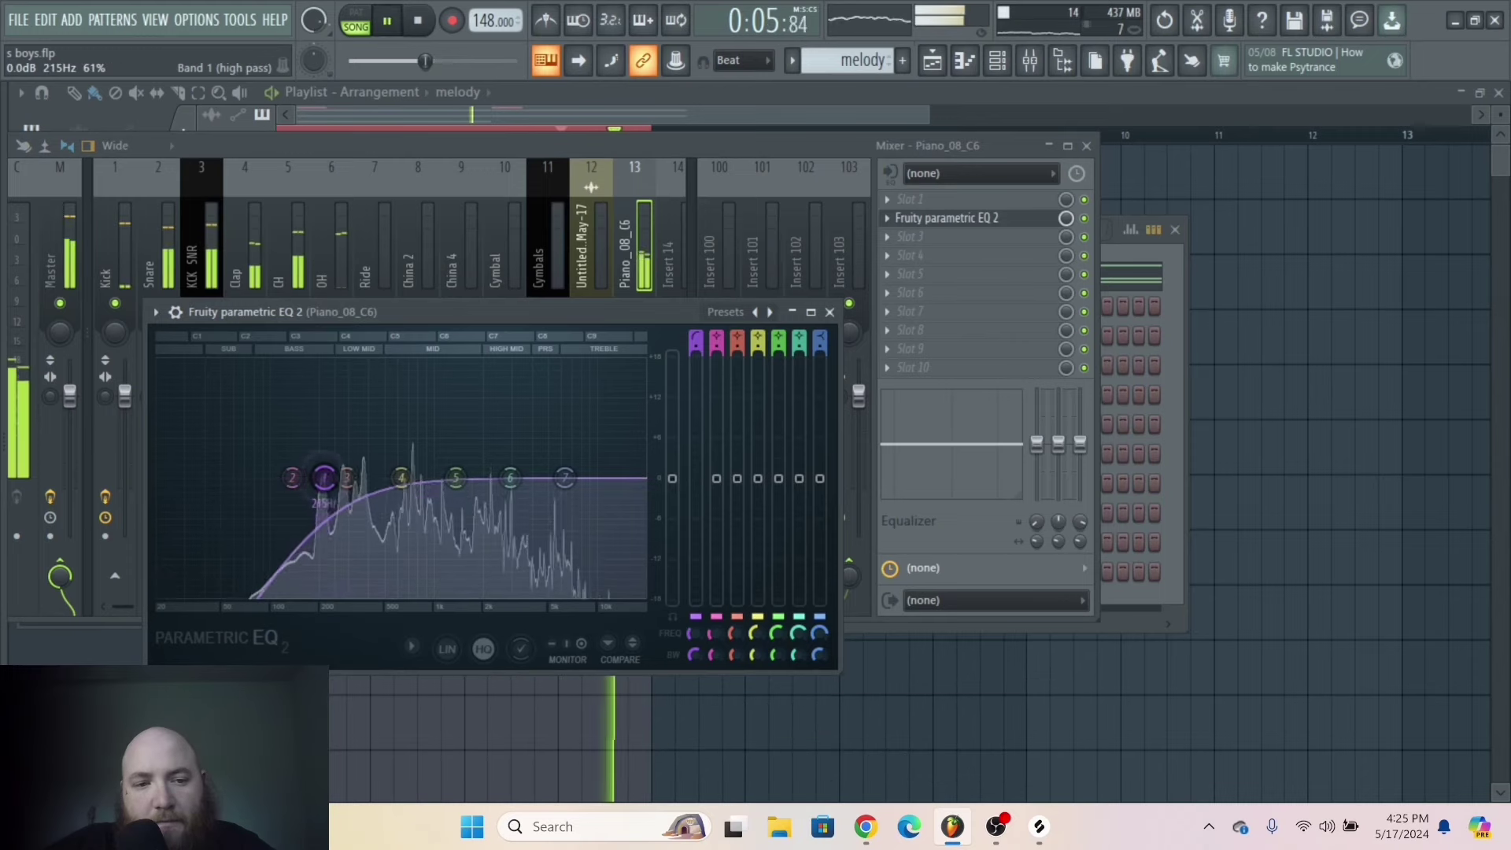
right_click(325, 478)
mouse_move(370, 543)
left_click(425, 563)
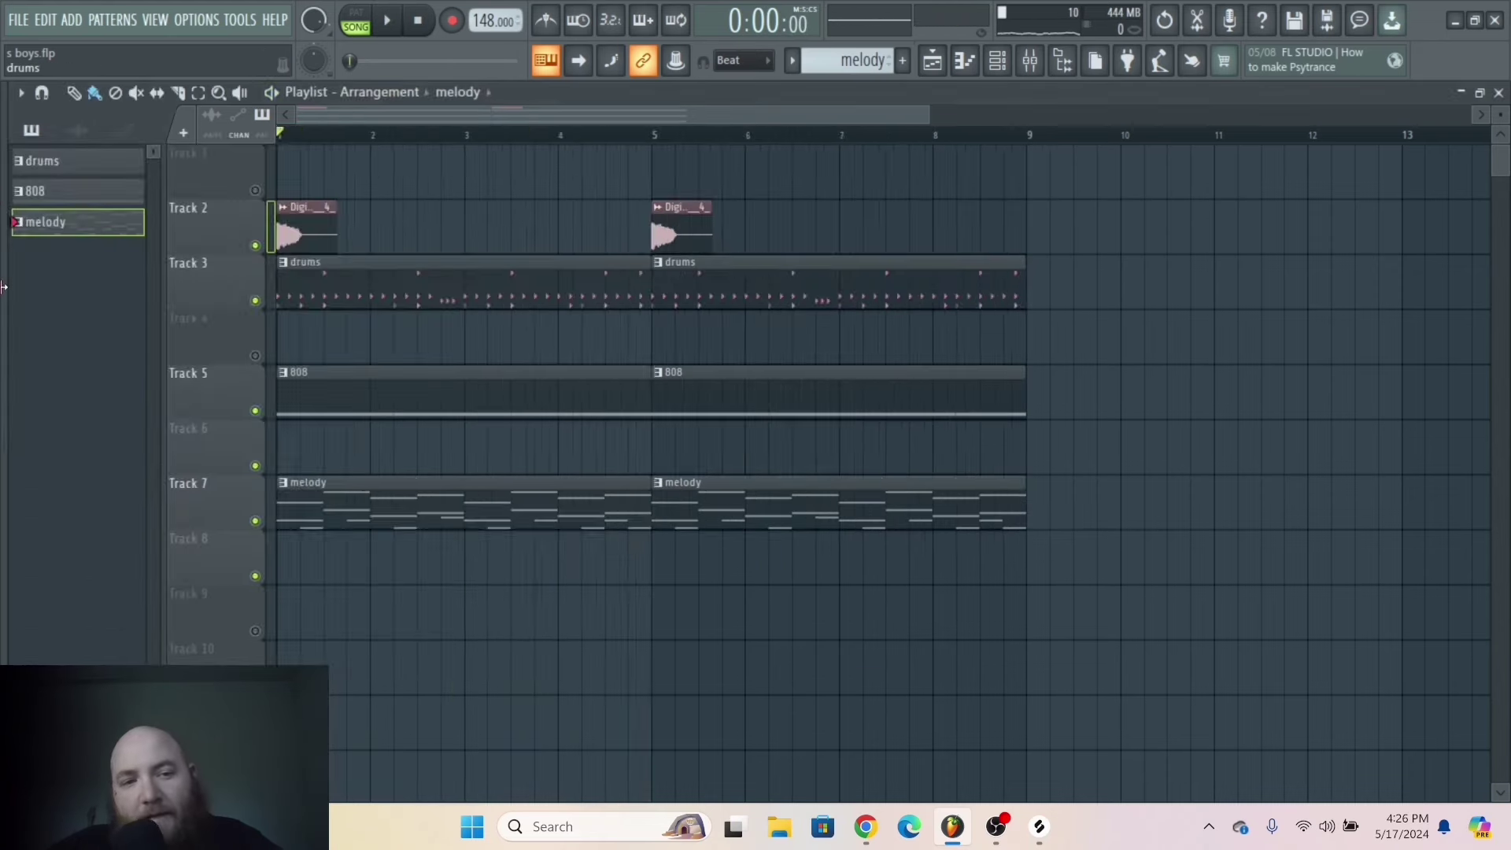
Preview Horror Atmos_16, 17, 18, 23, 27 and 35 in Future Underworld's Horror Atmospheres folder.
mouse_move(2, 287)
left_click(158, 309)
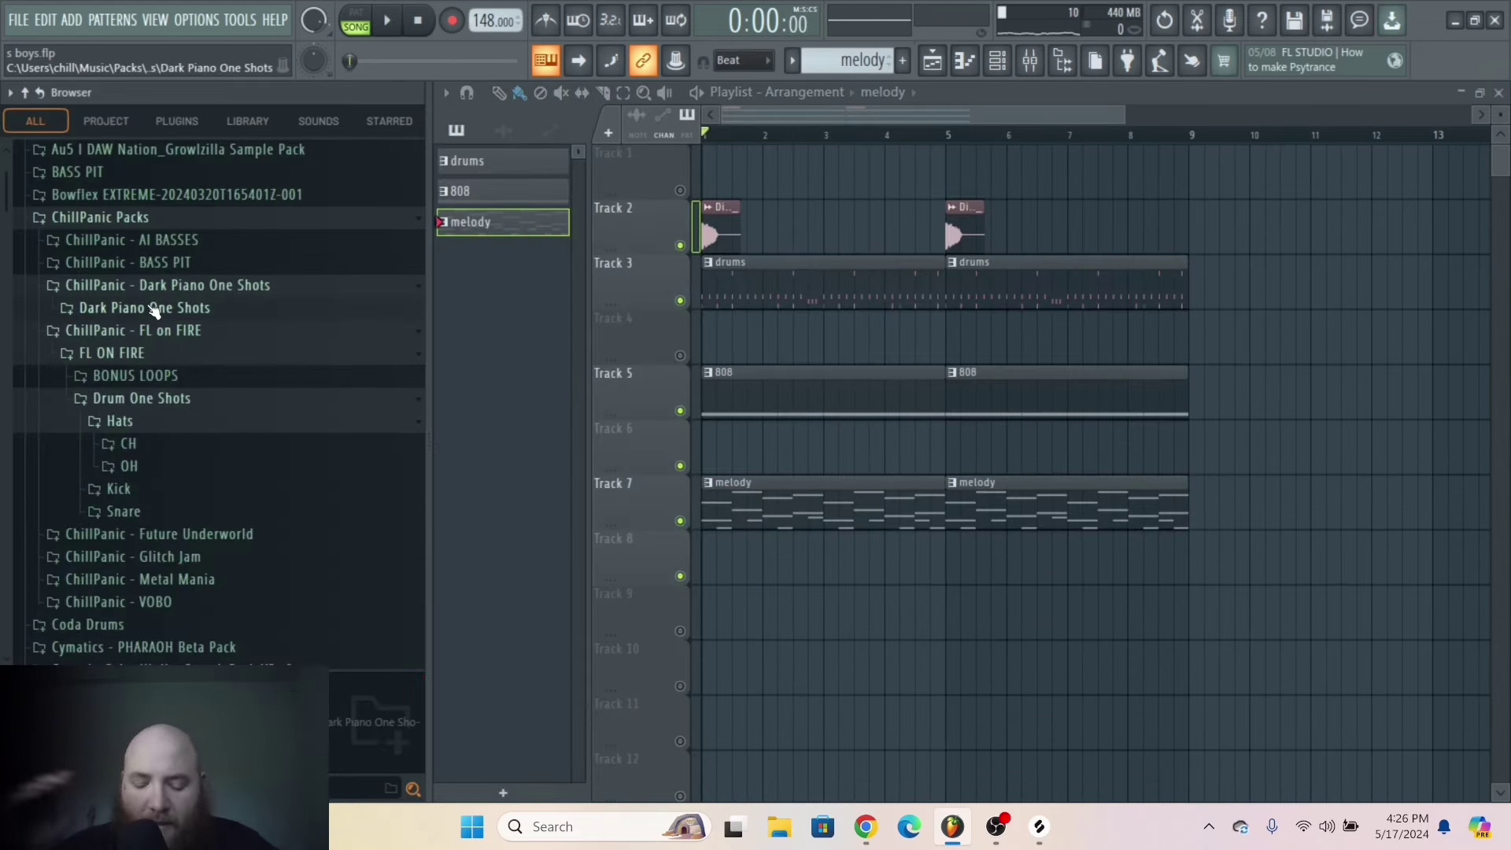
left_click(159, 533)
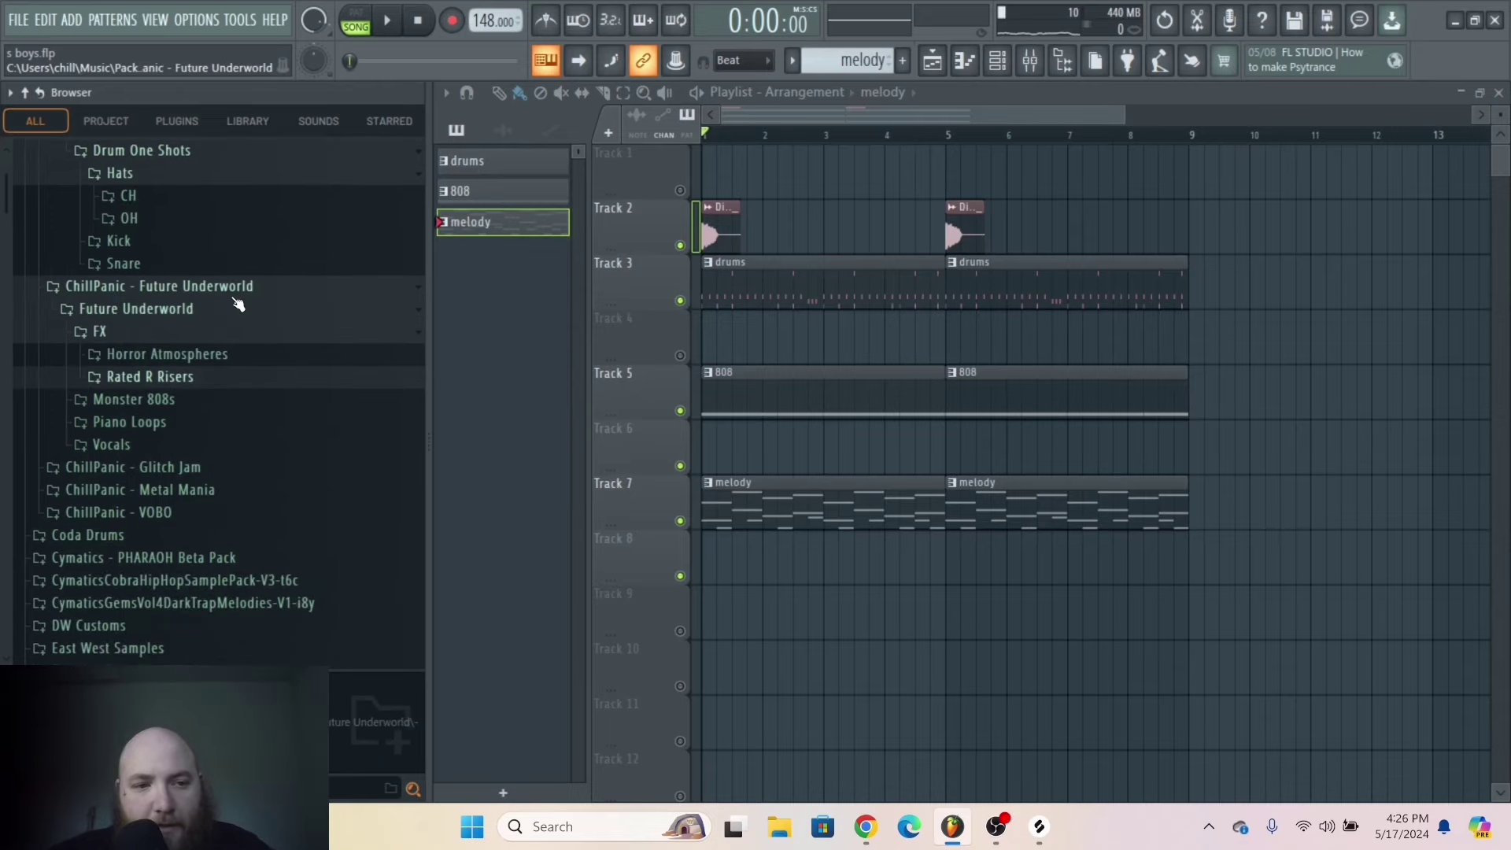
left_click(239, 351)
scroll(283, 428, "down", 2)
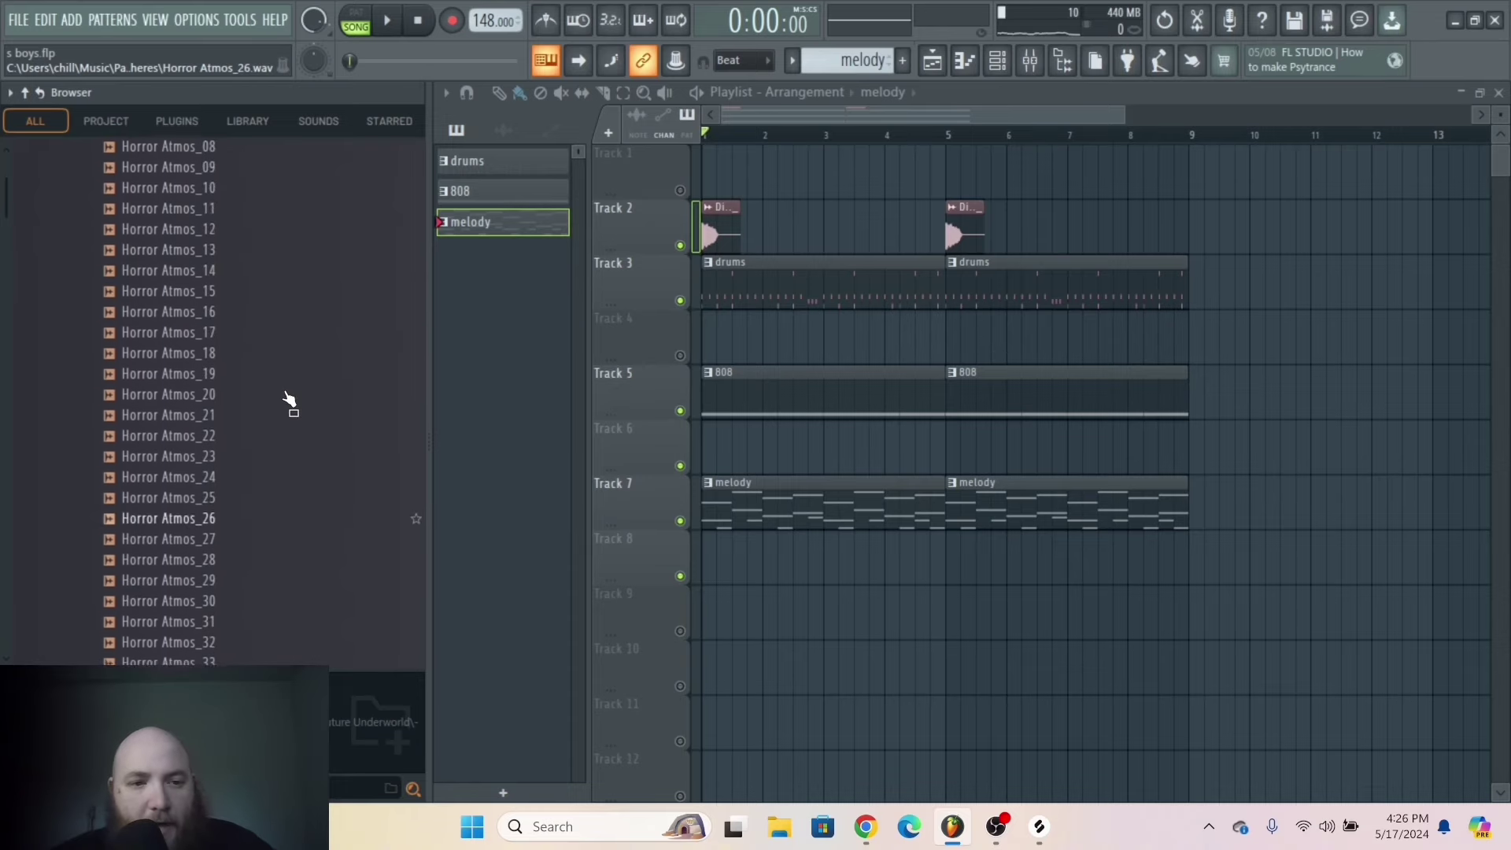
left_click(236, 318)
left_click(279, 347)
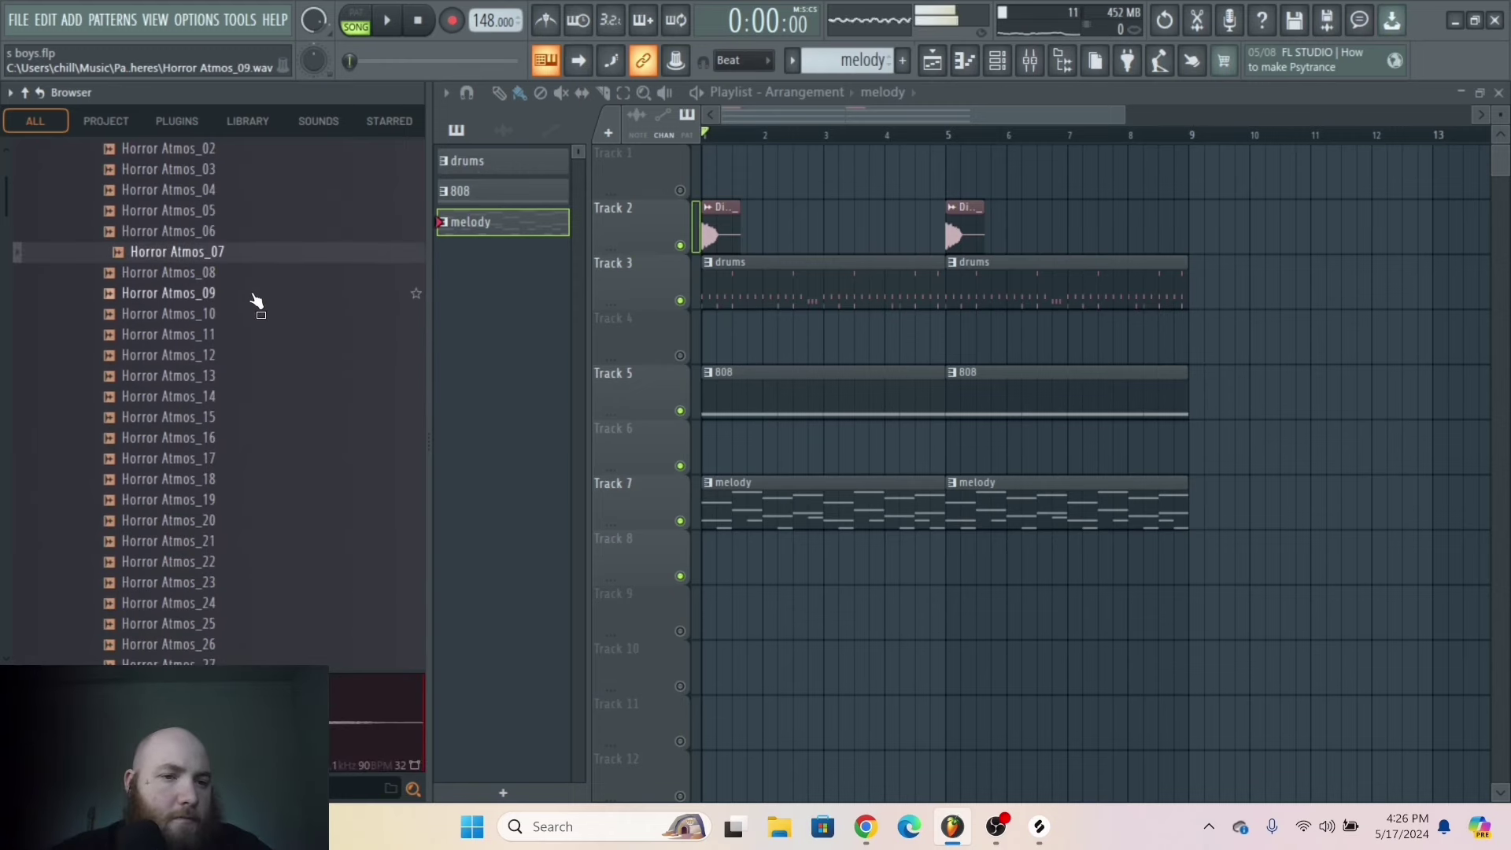
left_click(273, 489)
scroll(260, 441, "down", 3)
left_click(284, 337)
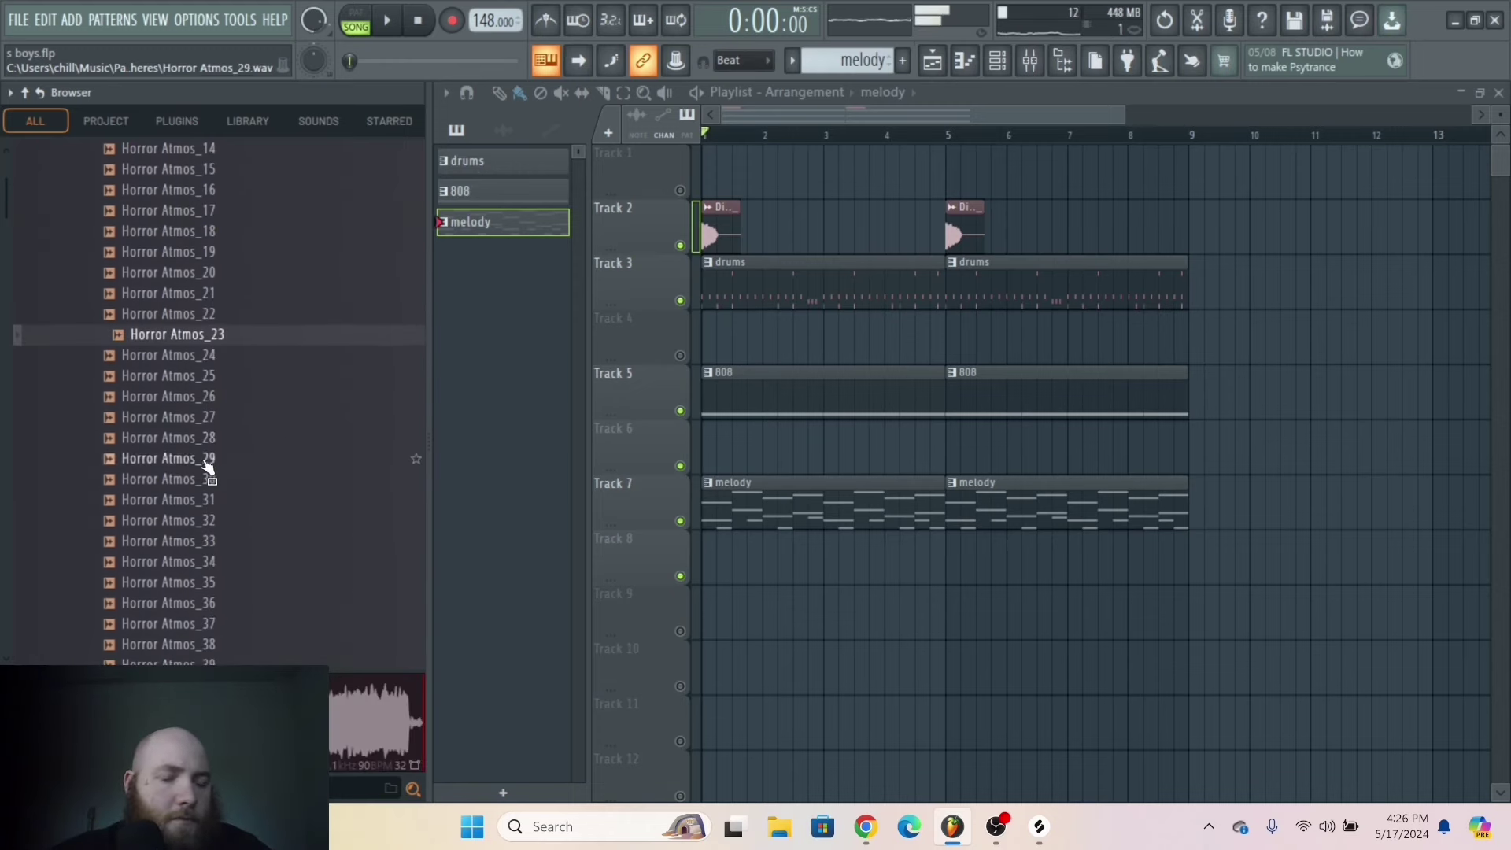
left_click(251, 417)
left_click(220, 586)
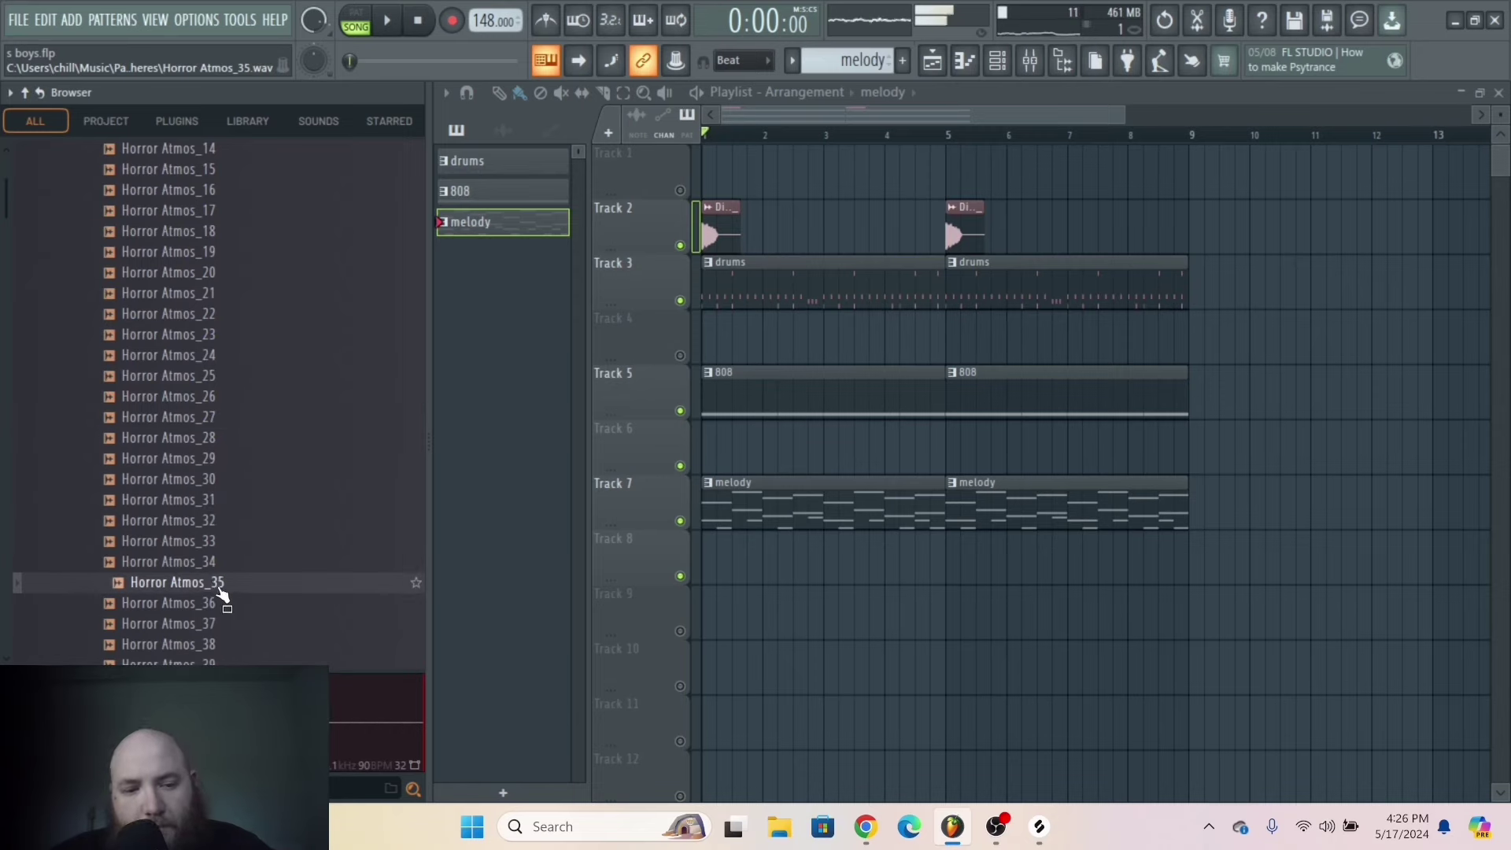
Place Horror Atmos_35 on Track 9 at bar 1 and open its mixer channel's first effect slot.
left_click_drag(224, 602, 413, 621)
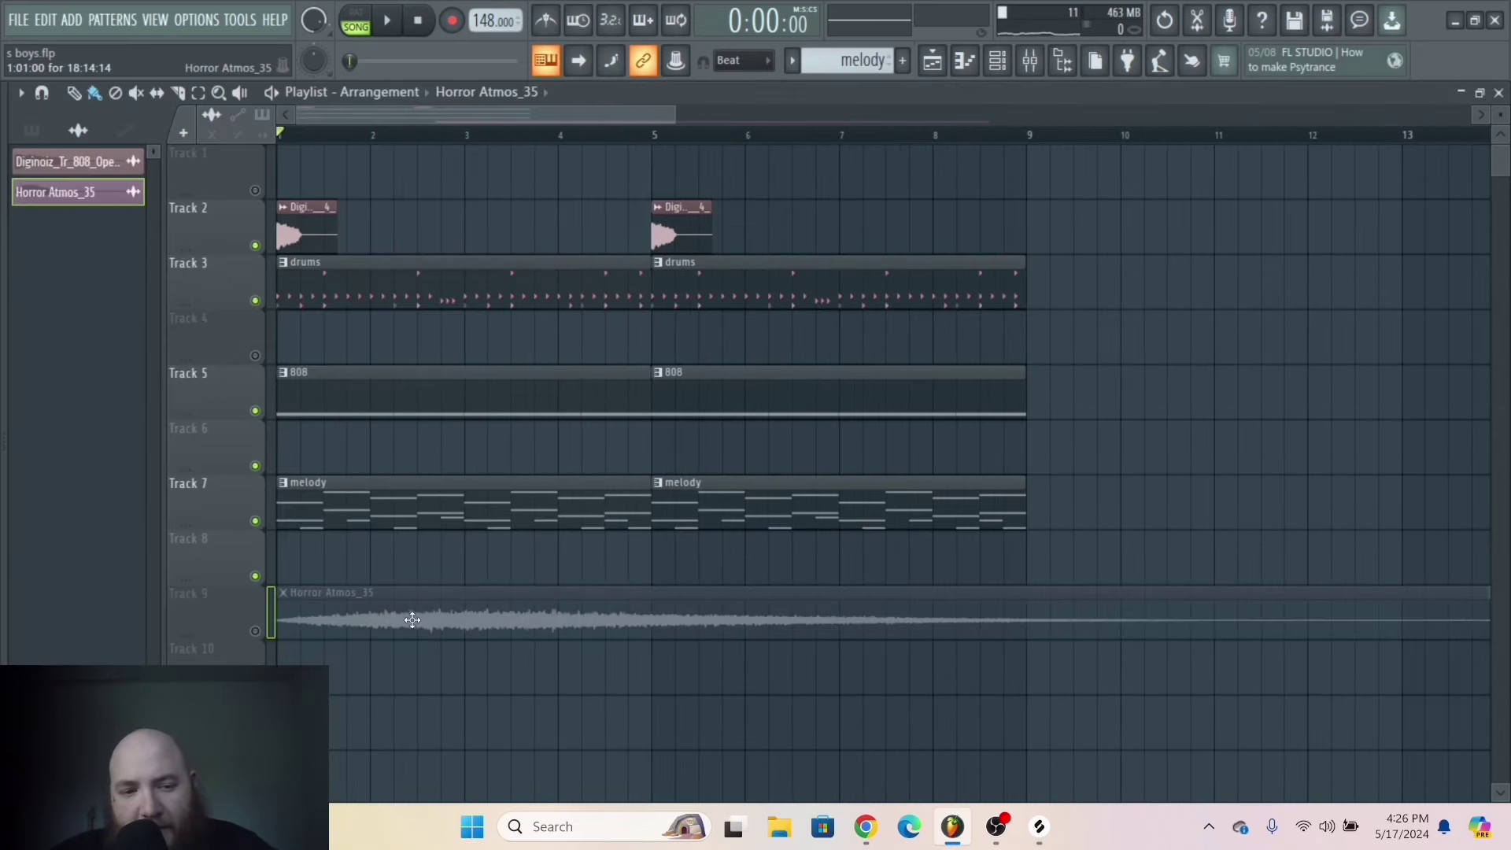
double_click(405, 621)
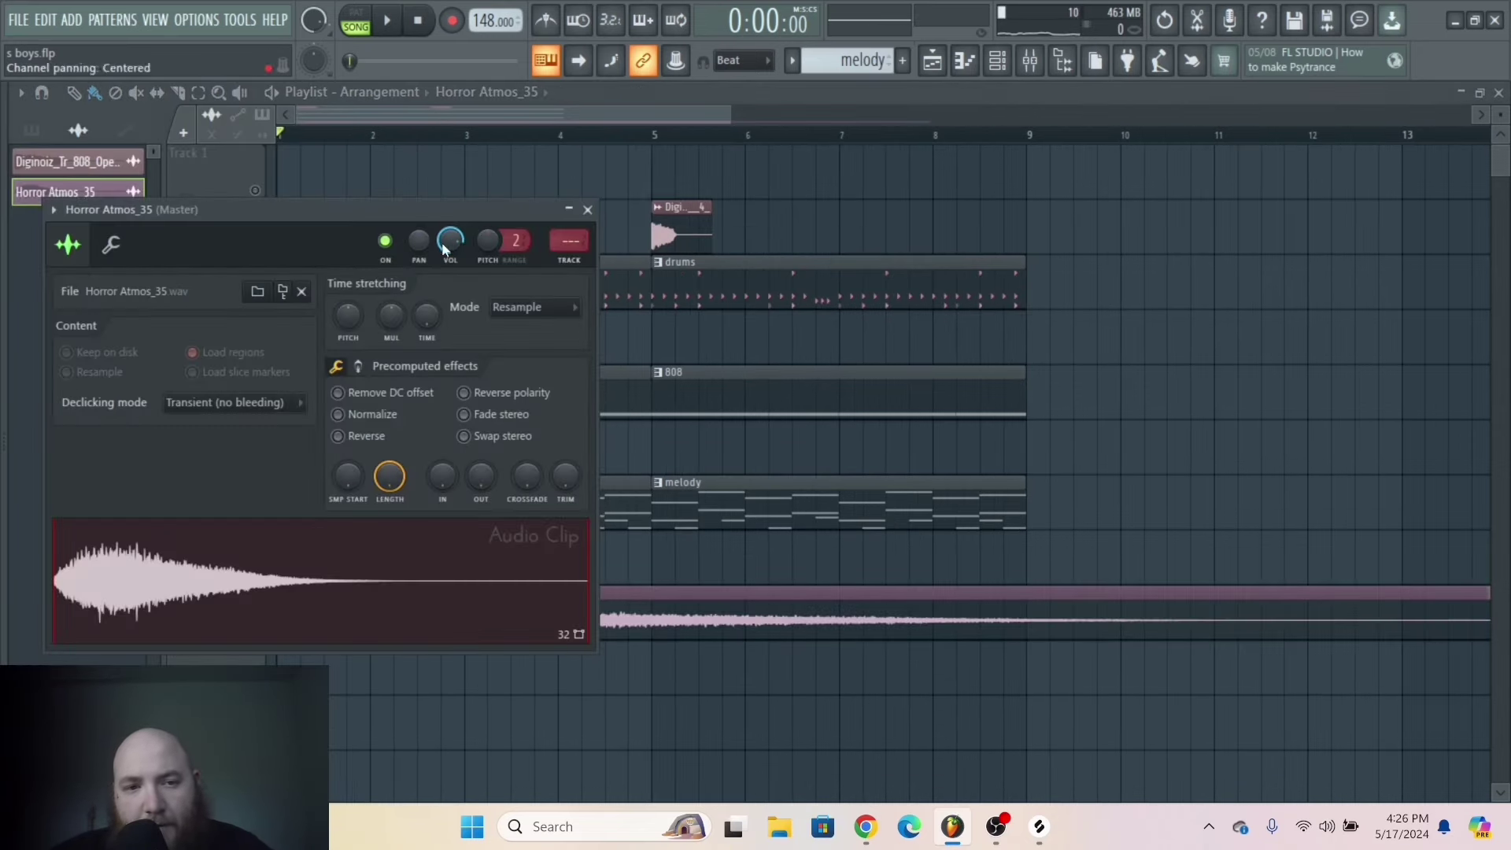
key("space")
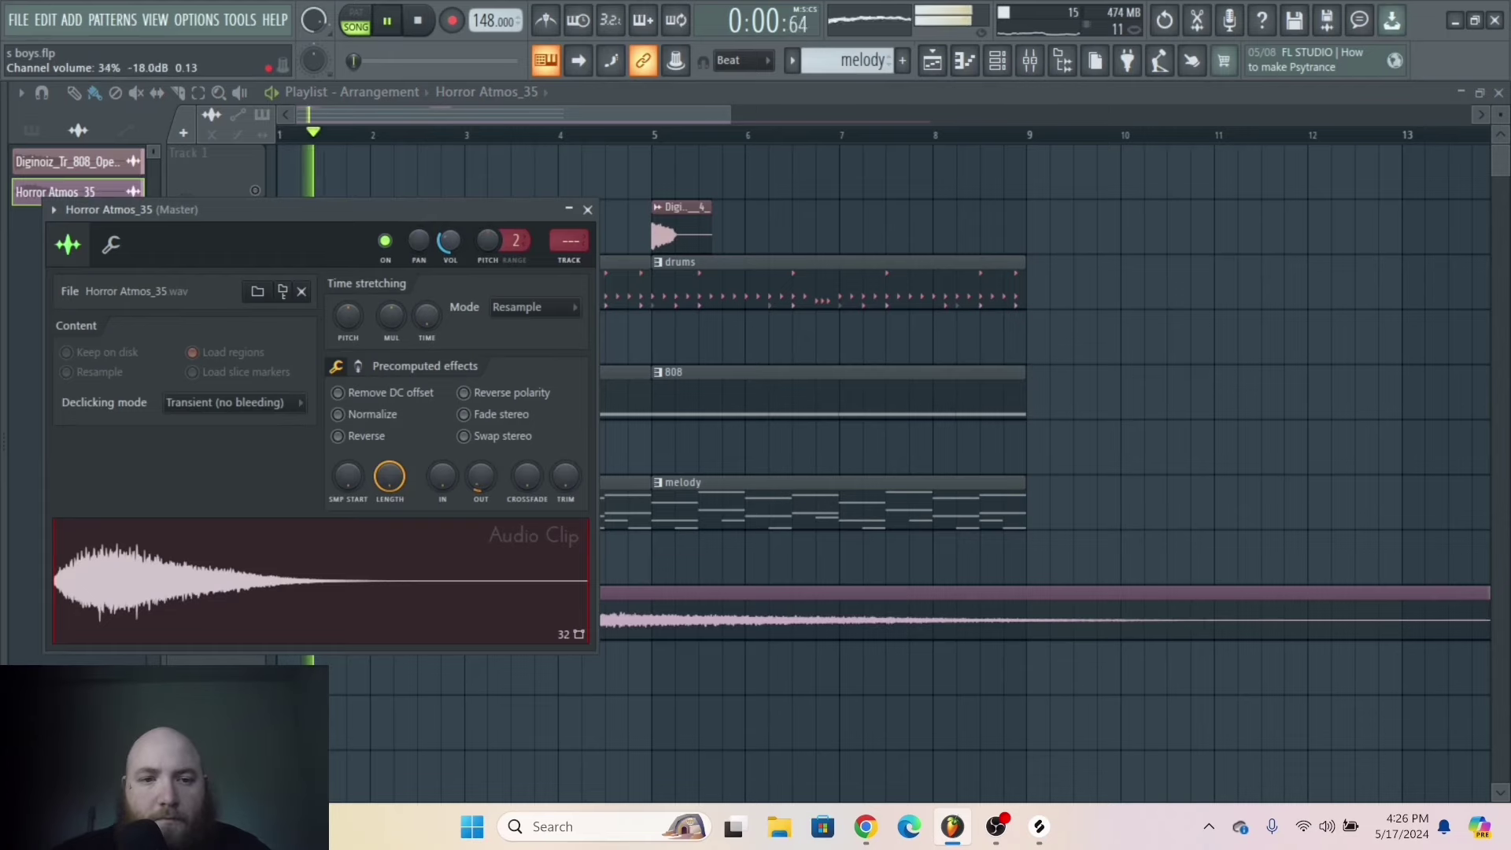
double_click(562, 251)
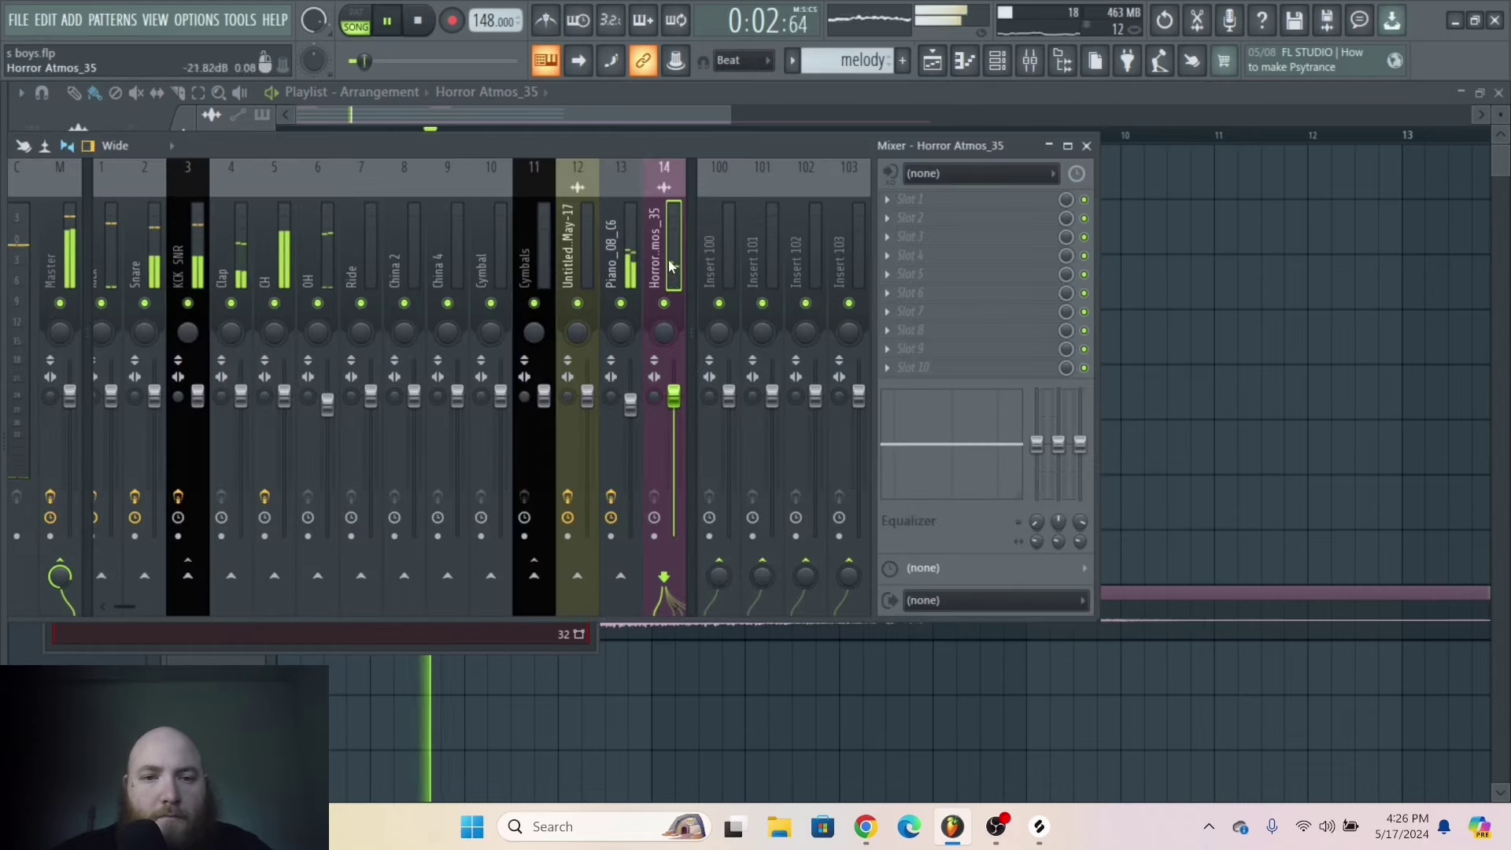
left_click(955, 201)
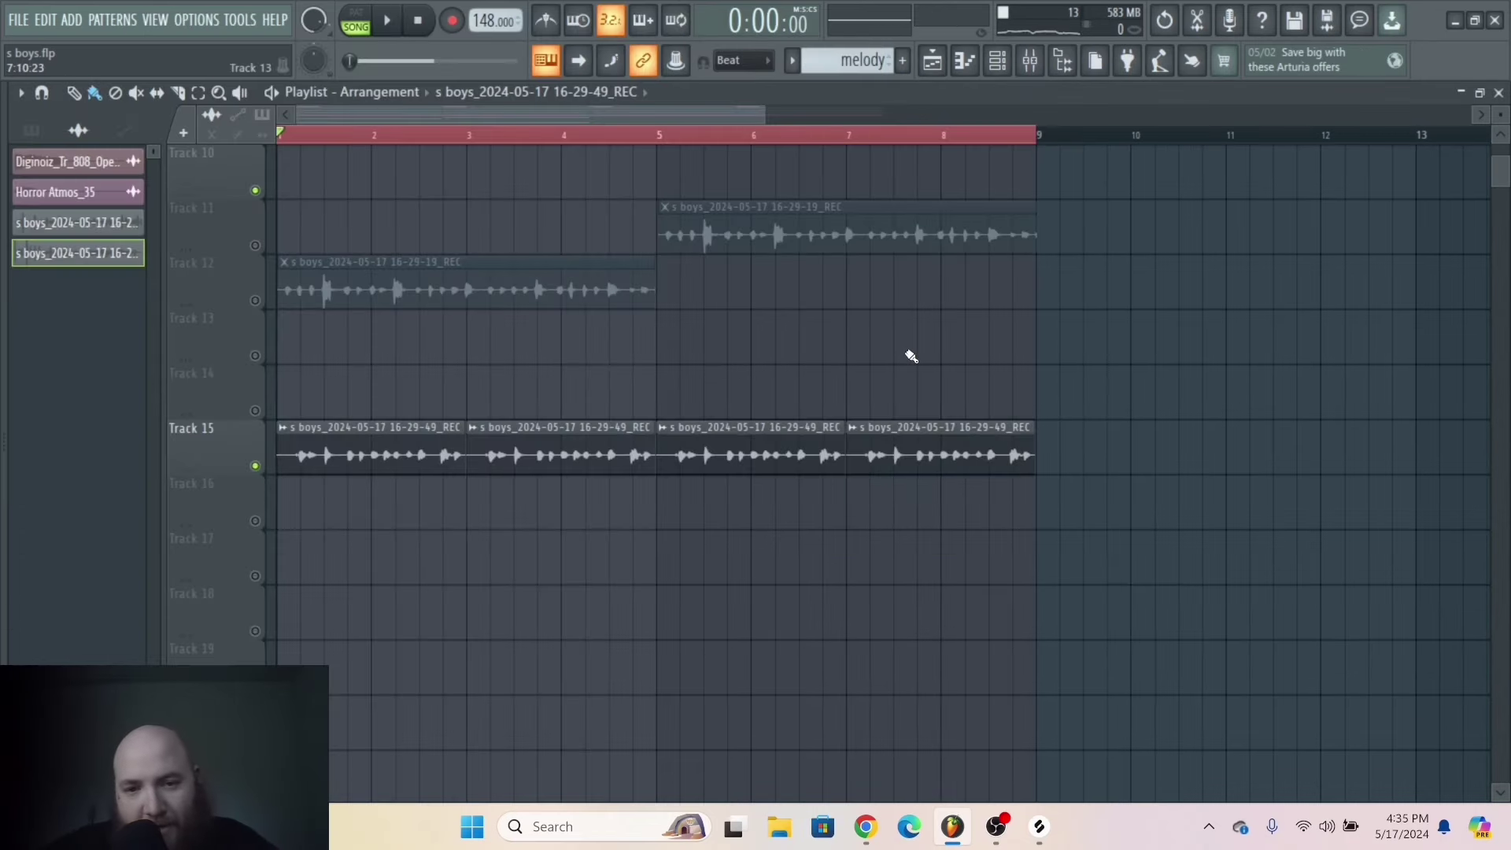
Play back the recorded vocals with the beat and record another vocal take.
scroll(910, 357, "up", 3)
key("space")
scroll(627, 448, "down", 1)
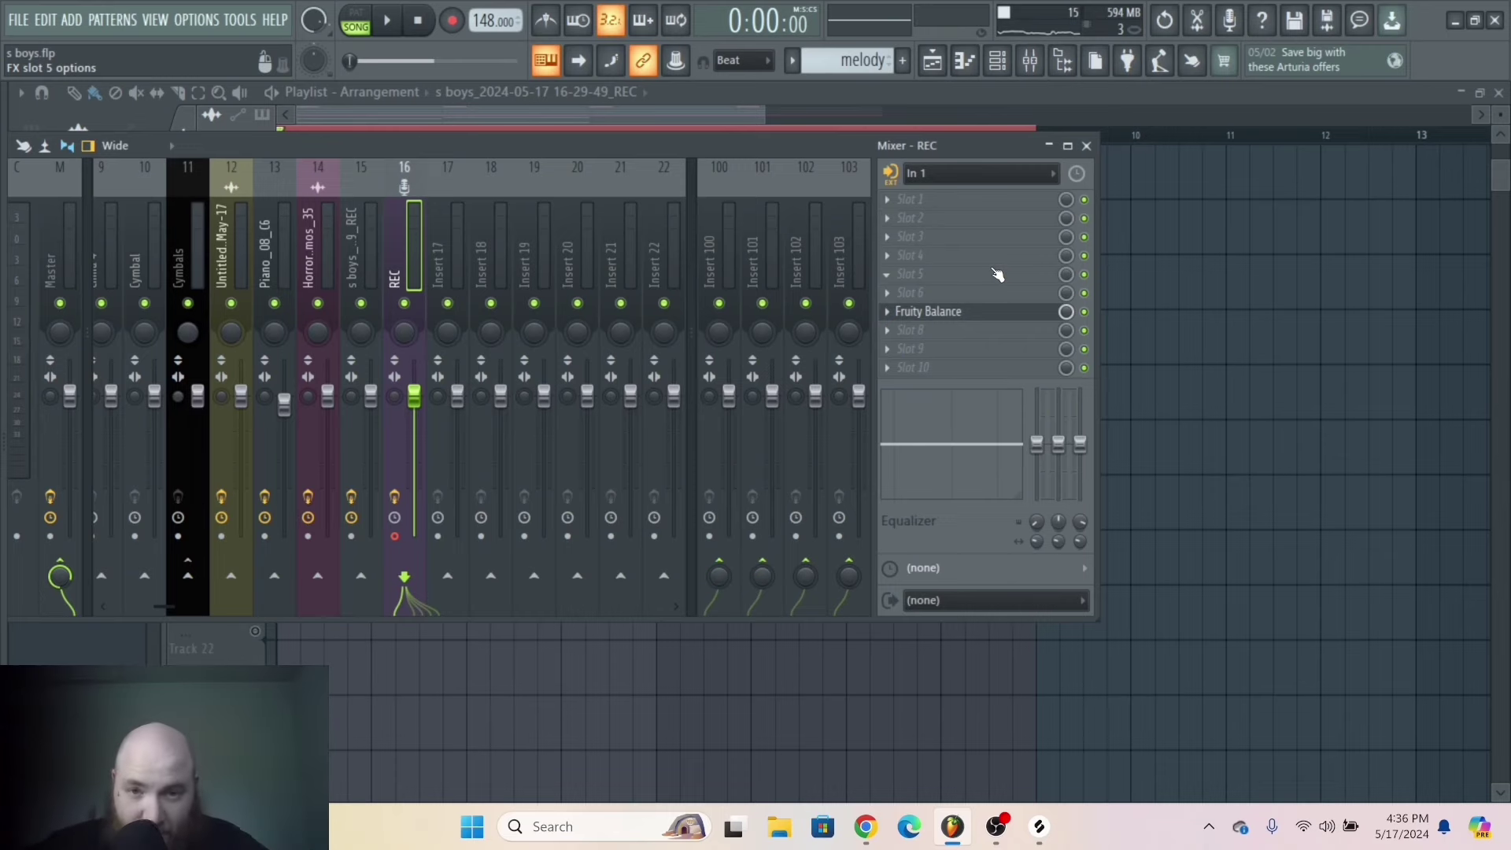
key("space")
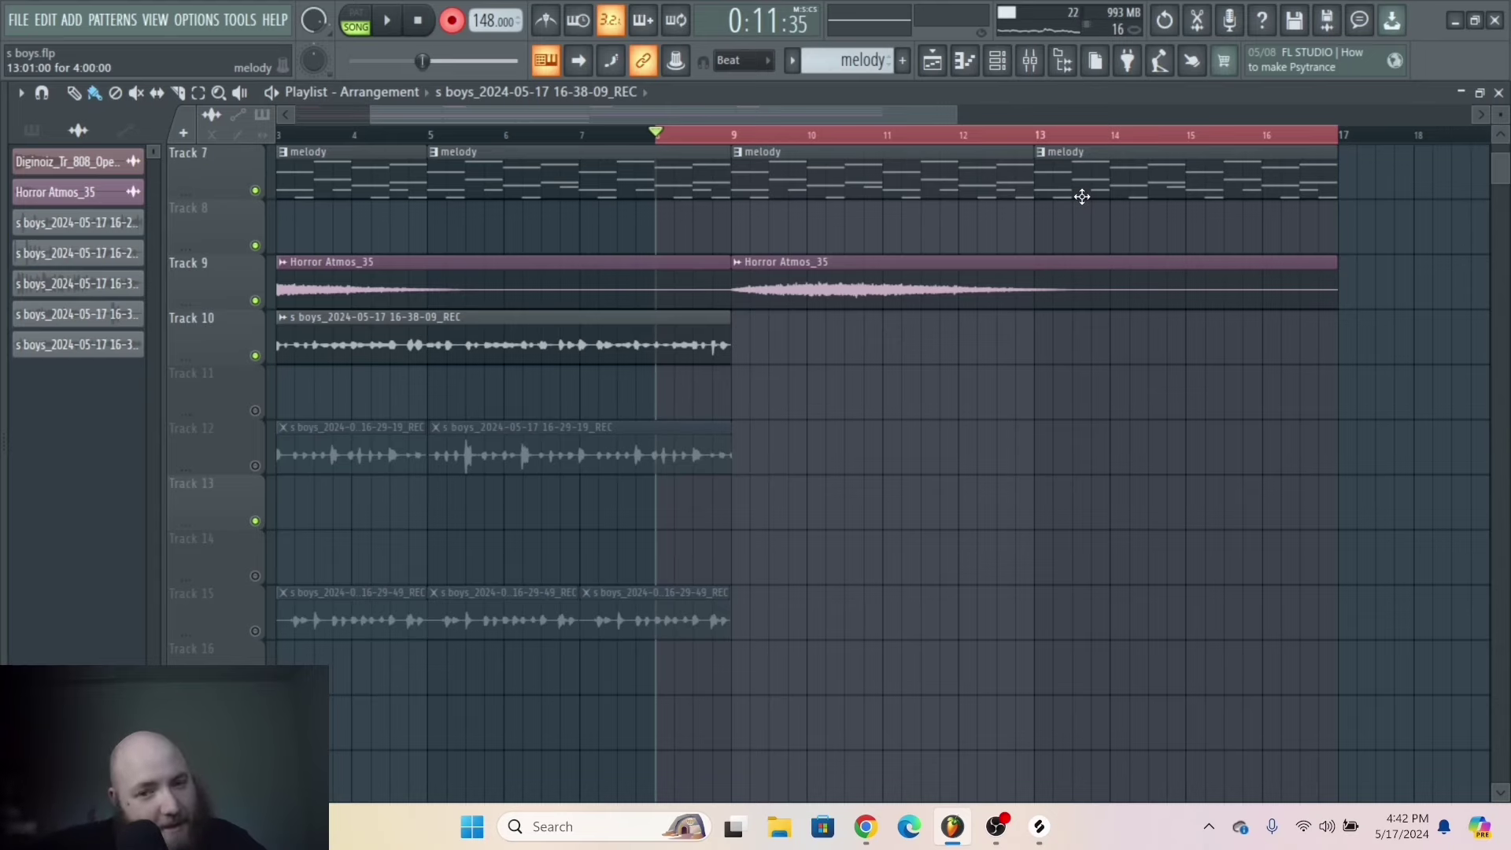
key("space")
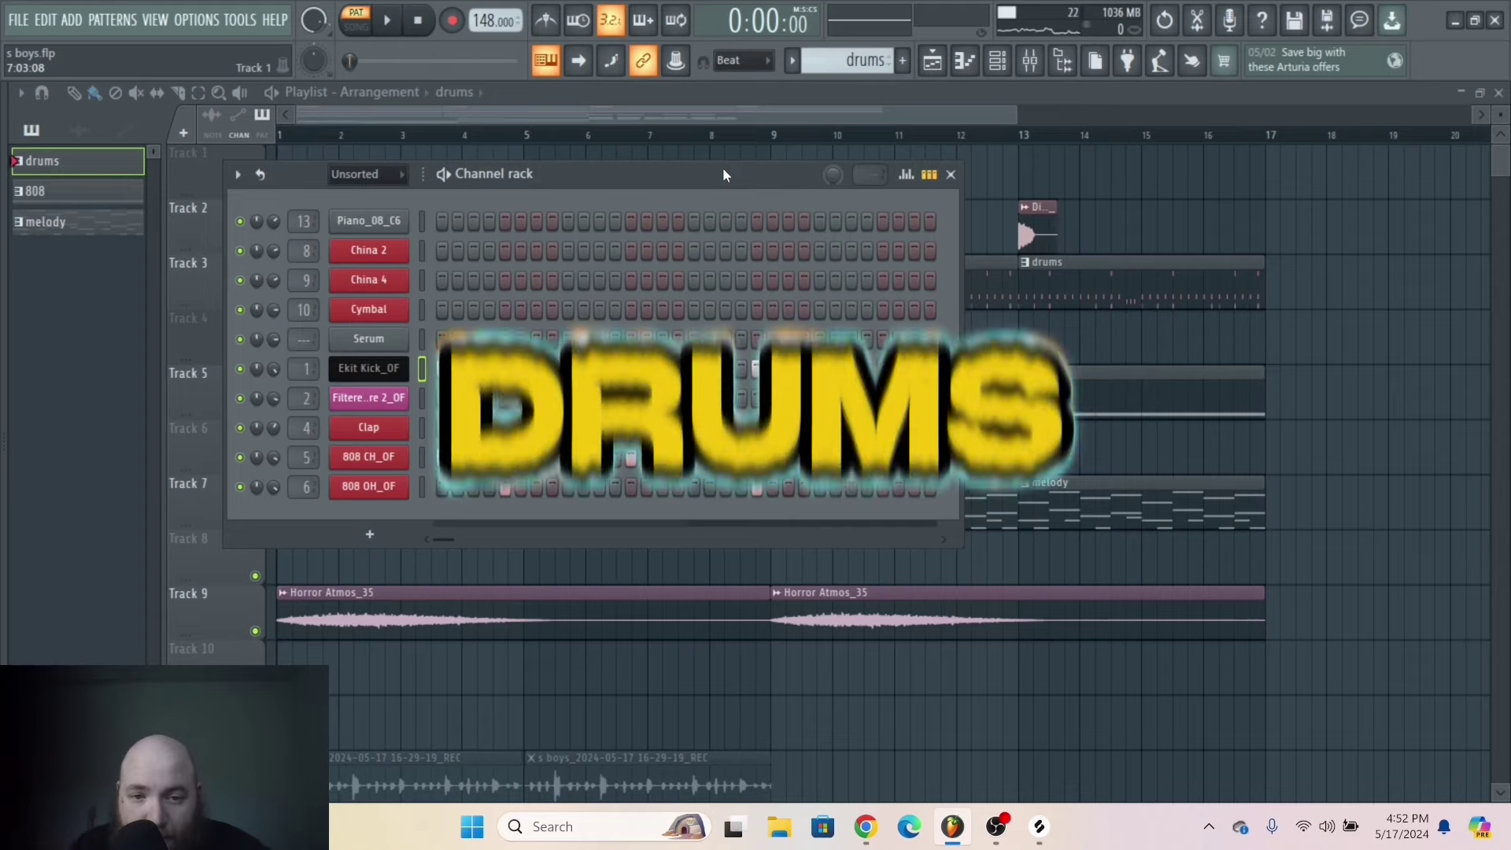
Play and stop the arrangement, then unmute all the muted tracks at once.
key("space")
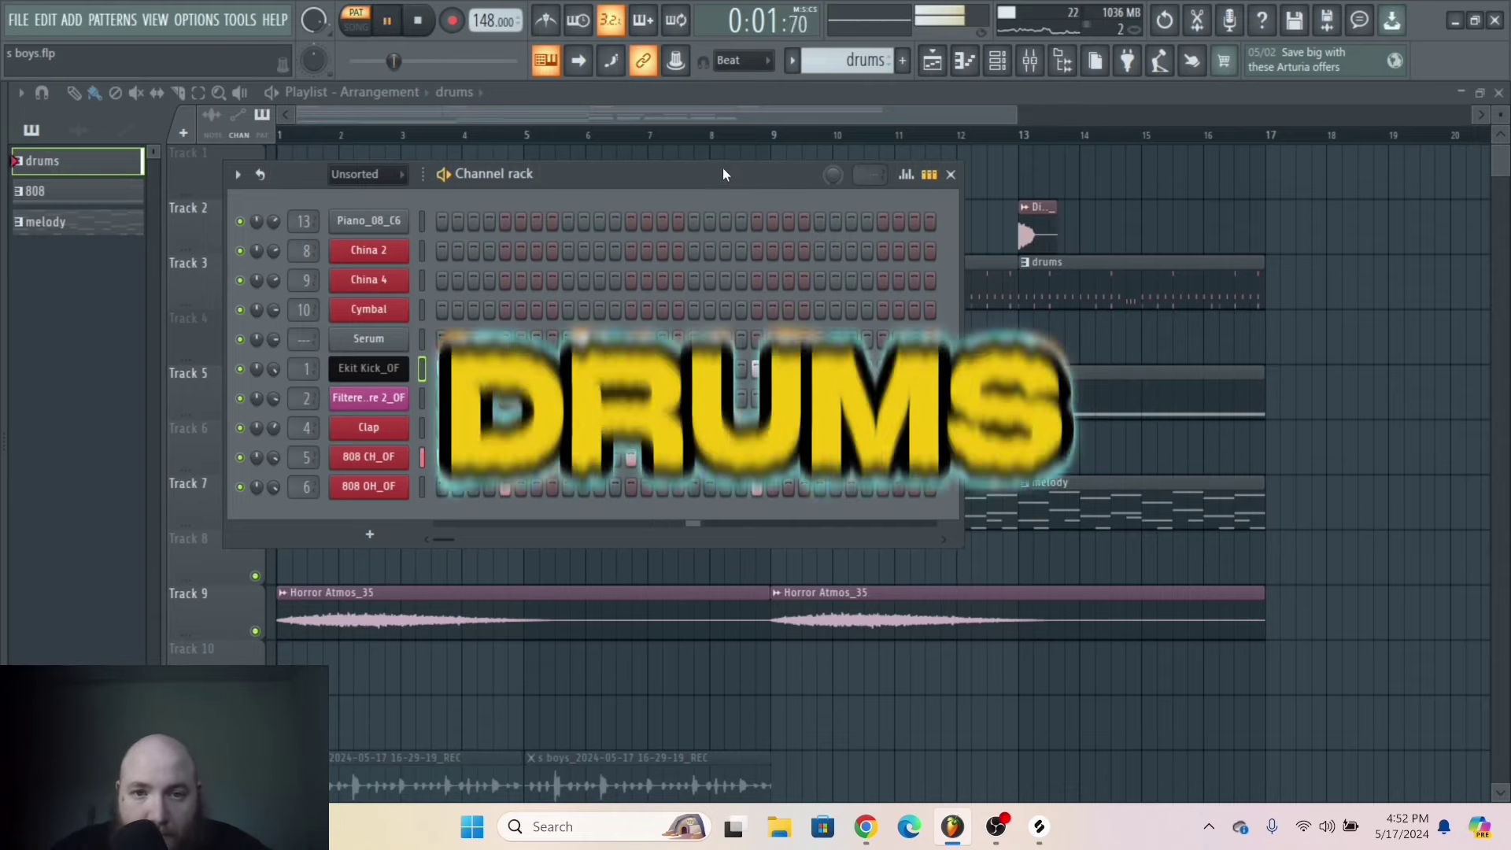
key("space")
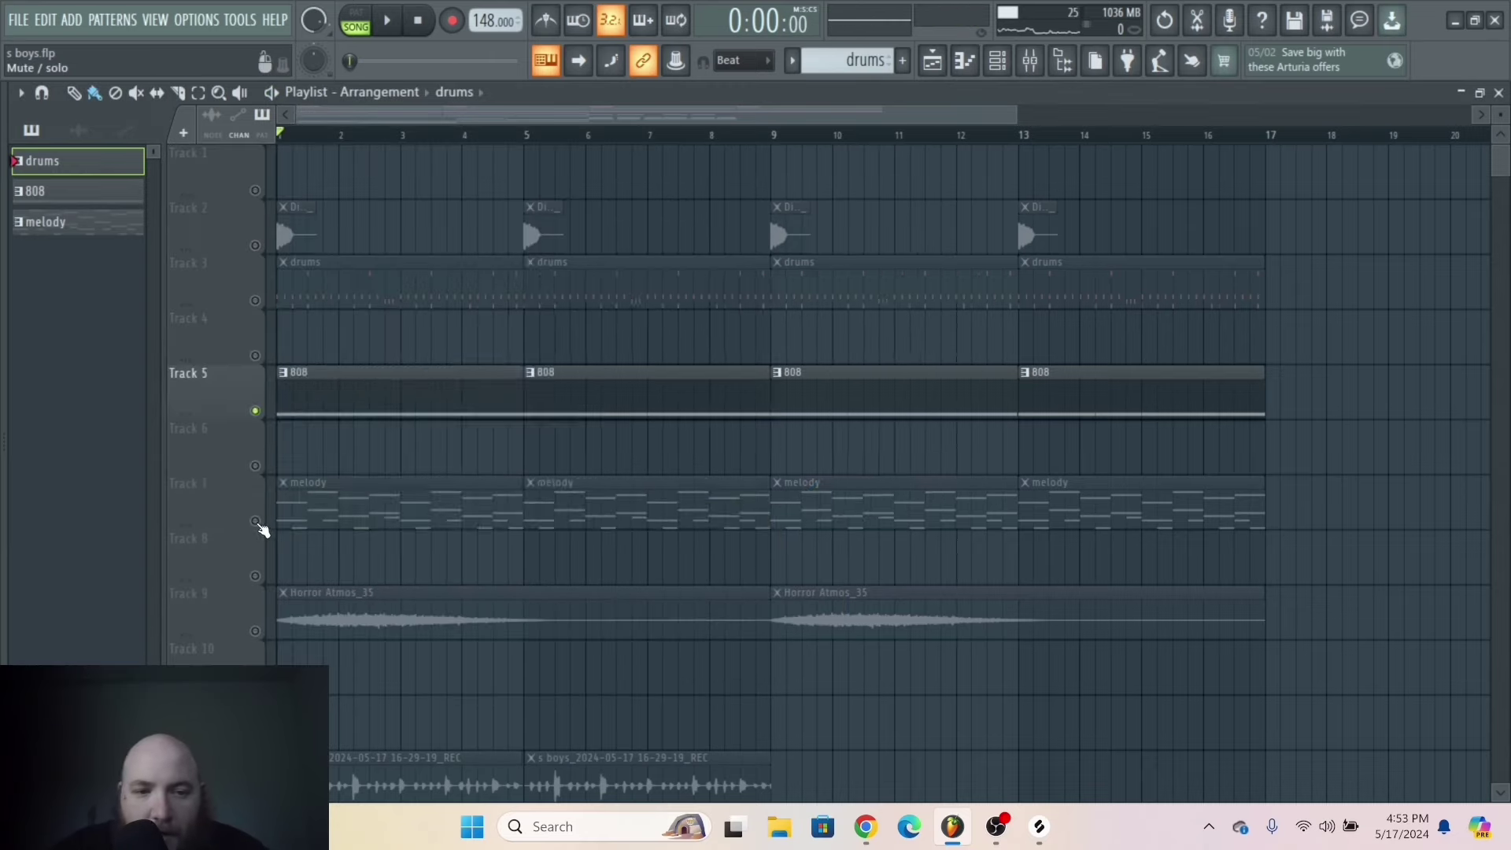
double_click(296, 497)
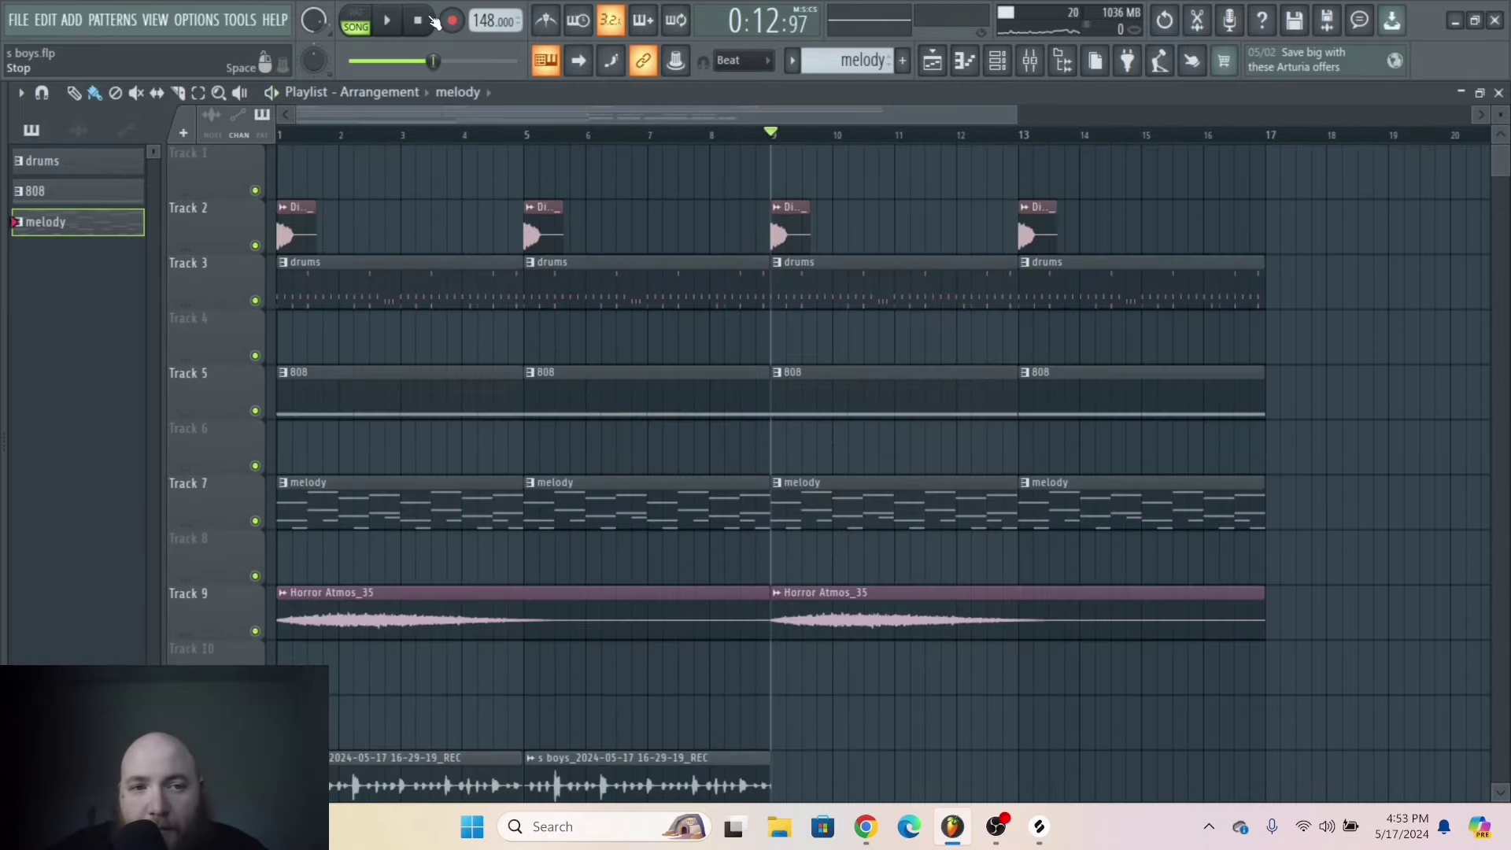
left_click(433, 20)
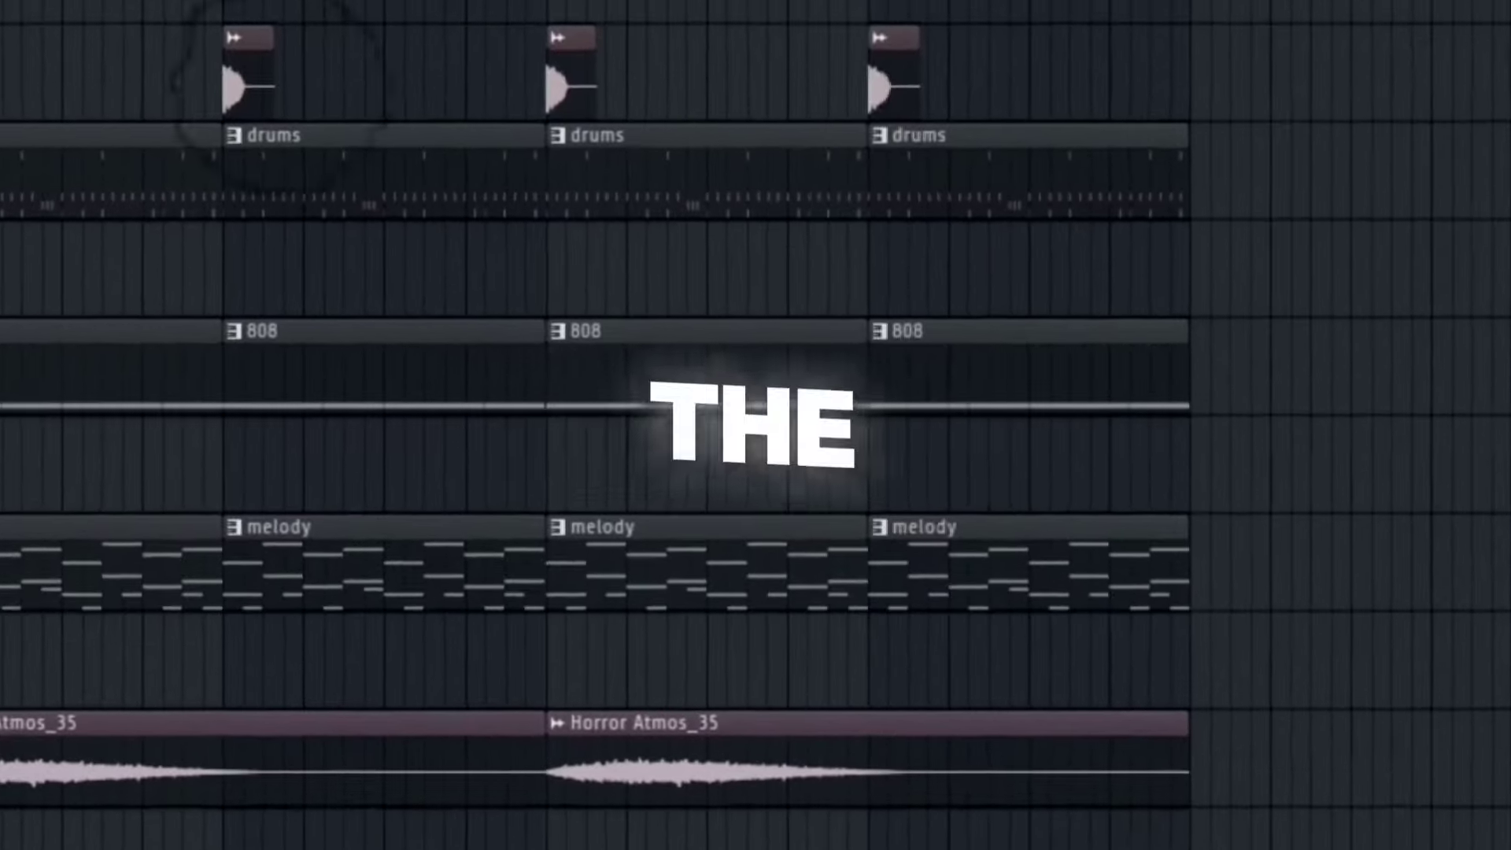